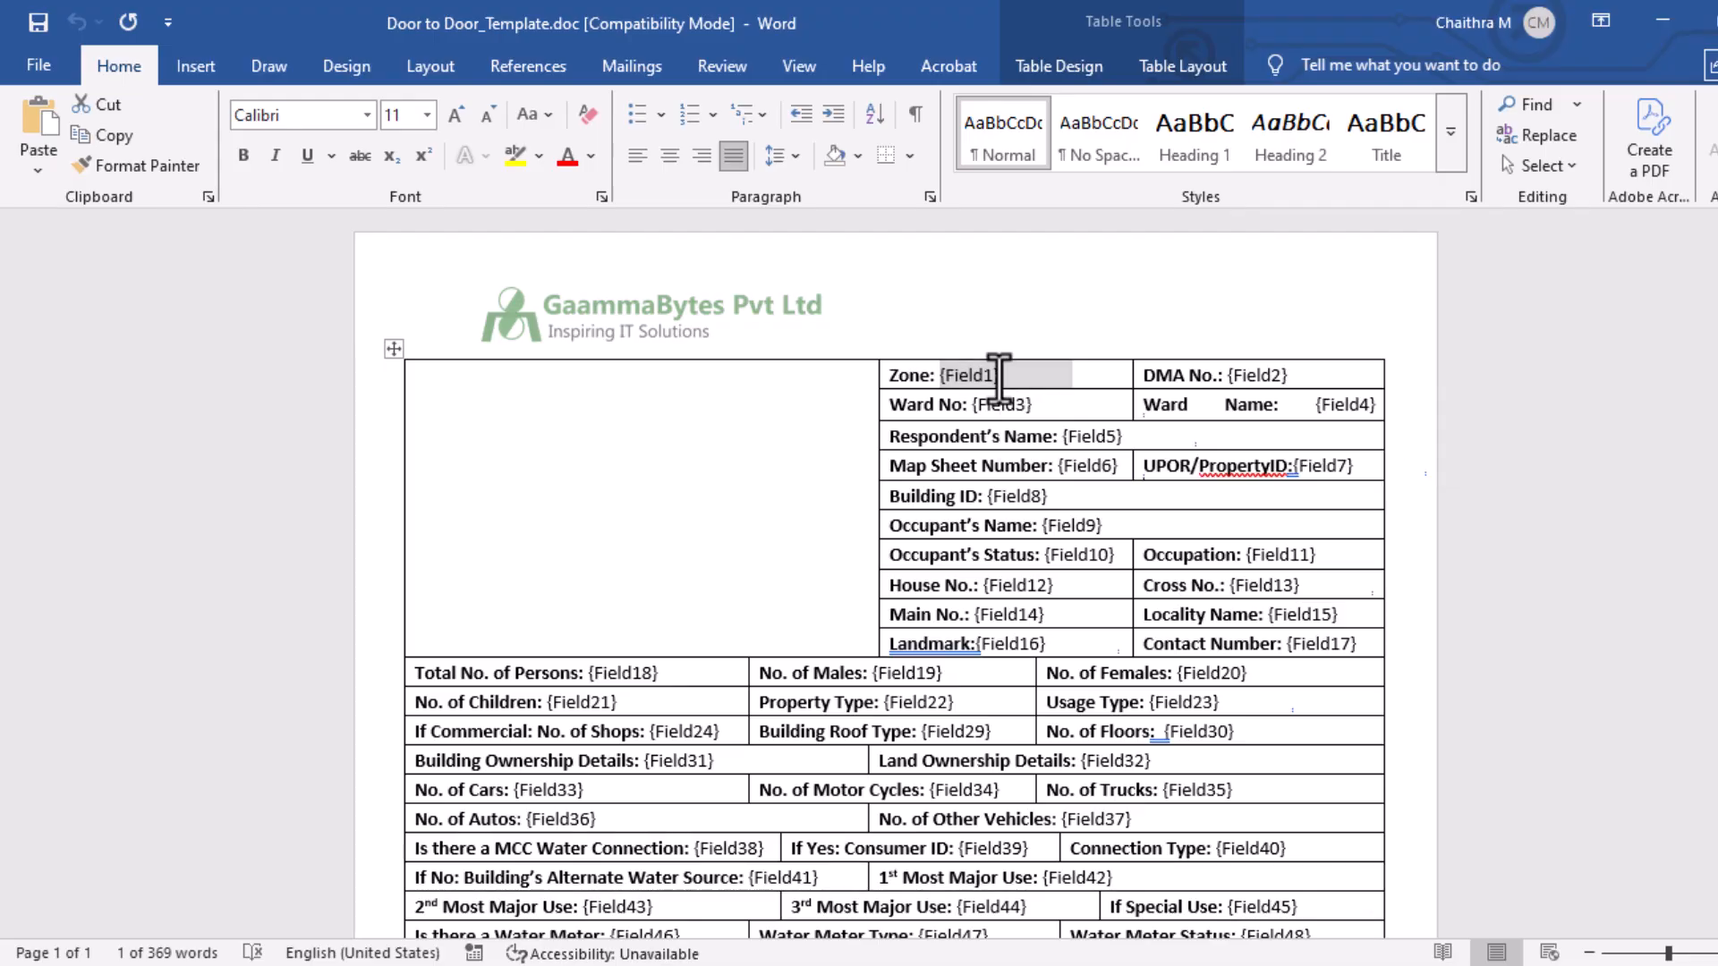
Replace the Zone, DMA No. and Ward No. placeholders with West, 3112 and A, and paste the copied content into the empty cell.
{"action": "type", "text": "West"}
{"action": "left_click_drag", "start_coordinate": [1223, 376], "coordinate": [1296, 374]}
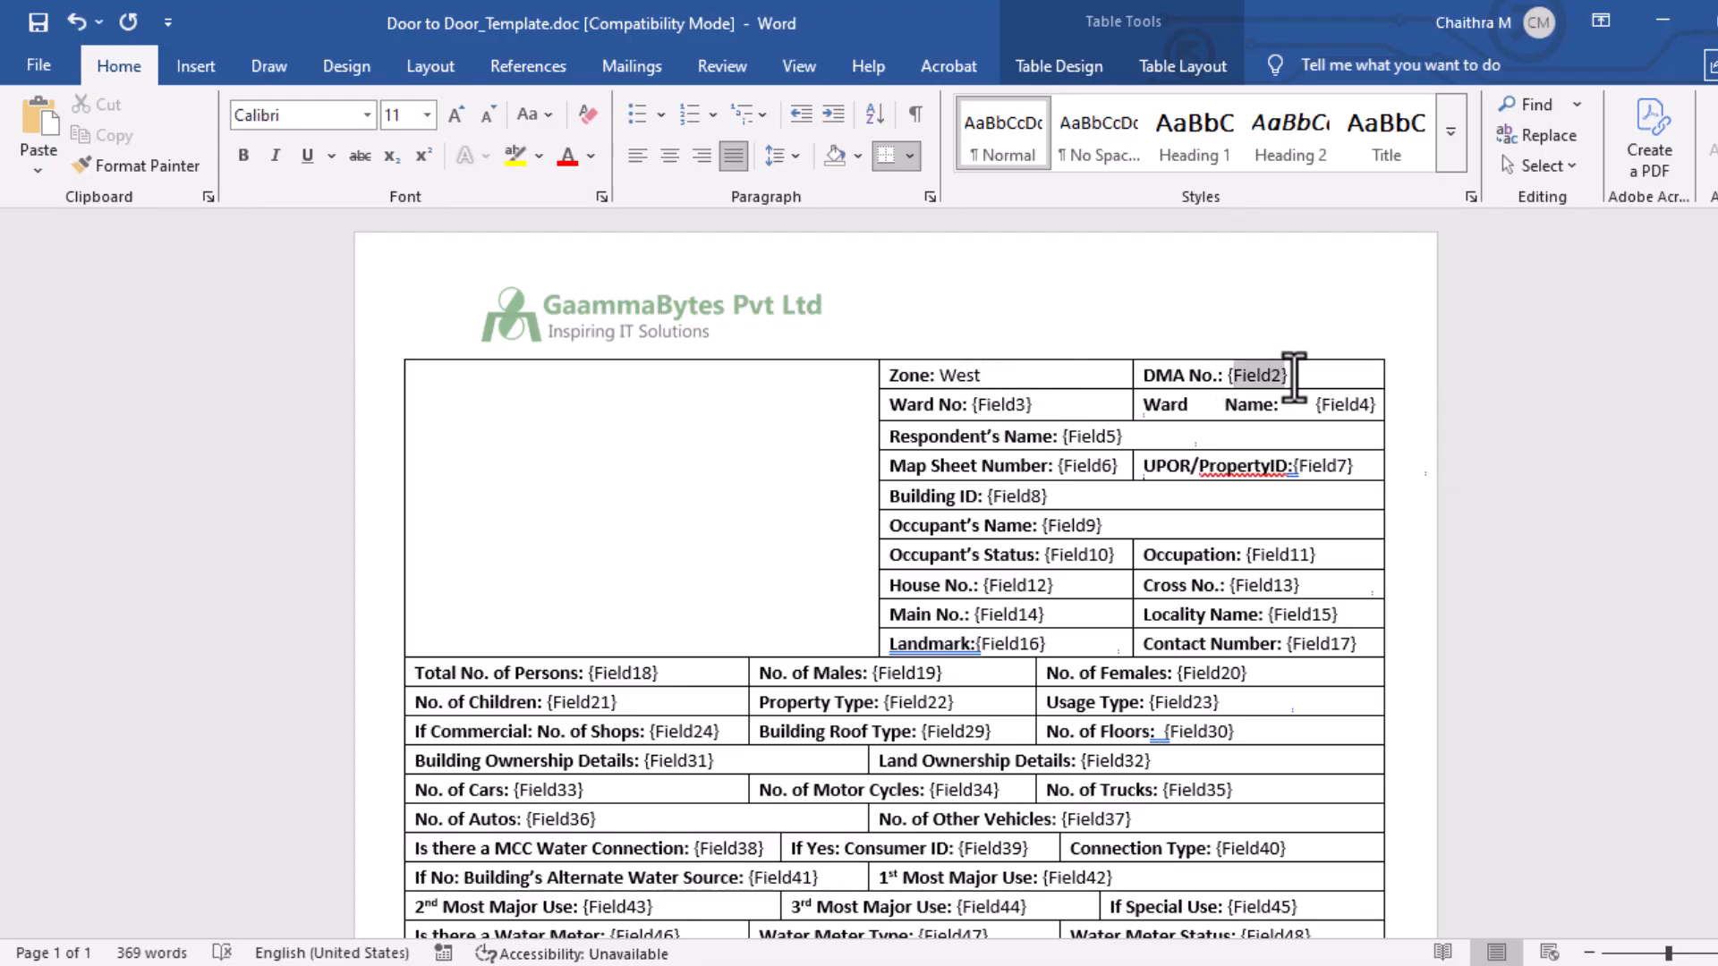
{"action": "key", "text": "BackSpace"}
{"action": "type", "text": "3112"}
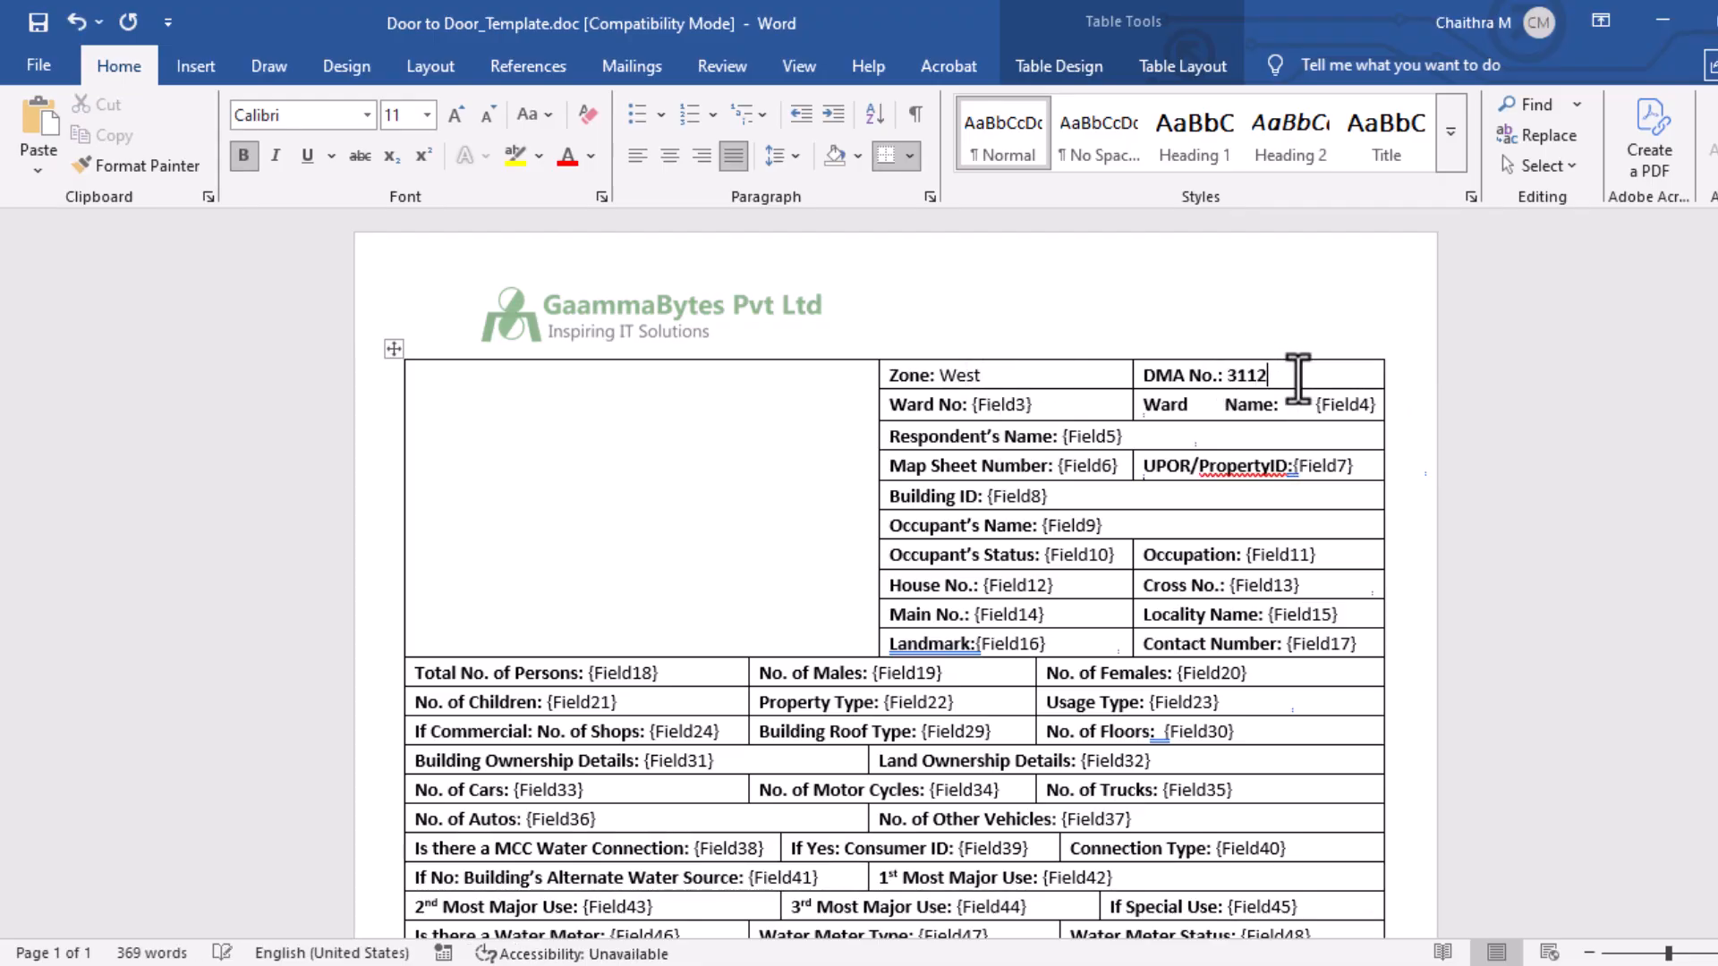
{"action": "left_click_drag", "start_coordinate": [973, 404], "coordinate": [1043, 405]}
{"action": "type", "text": "A"}
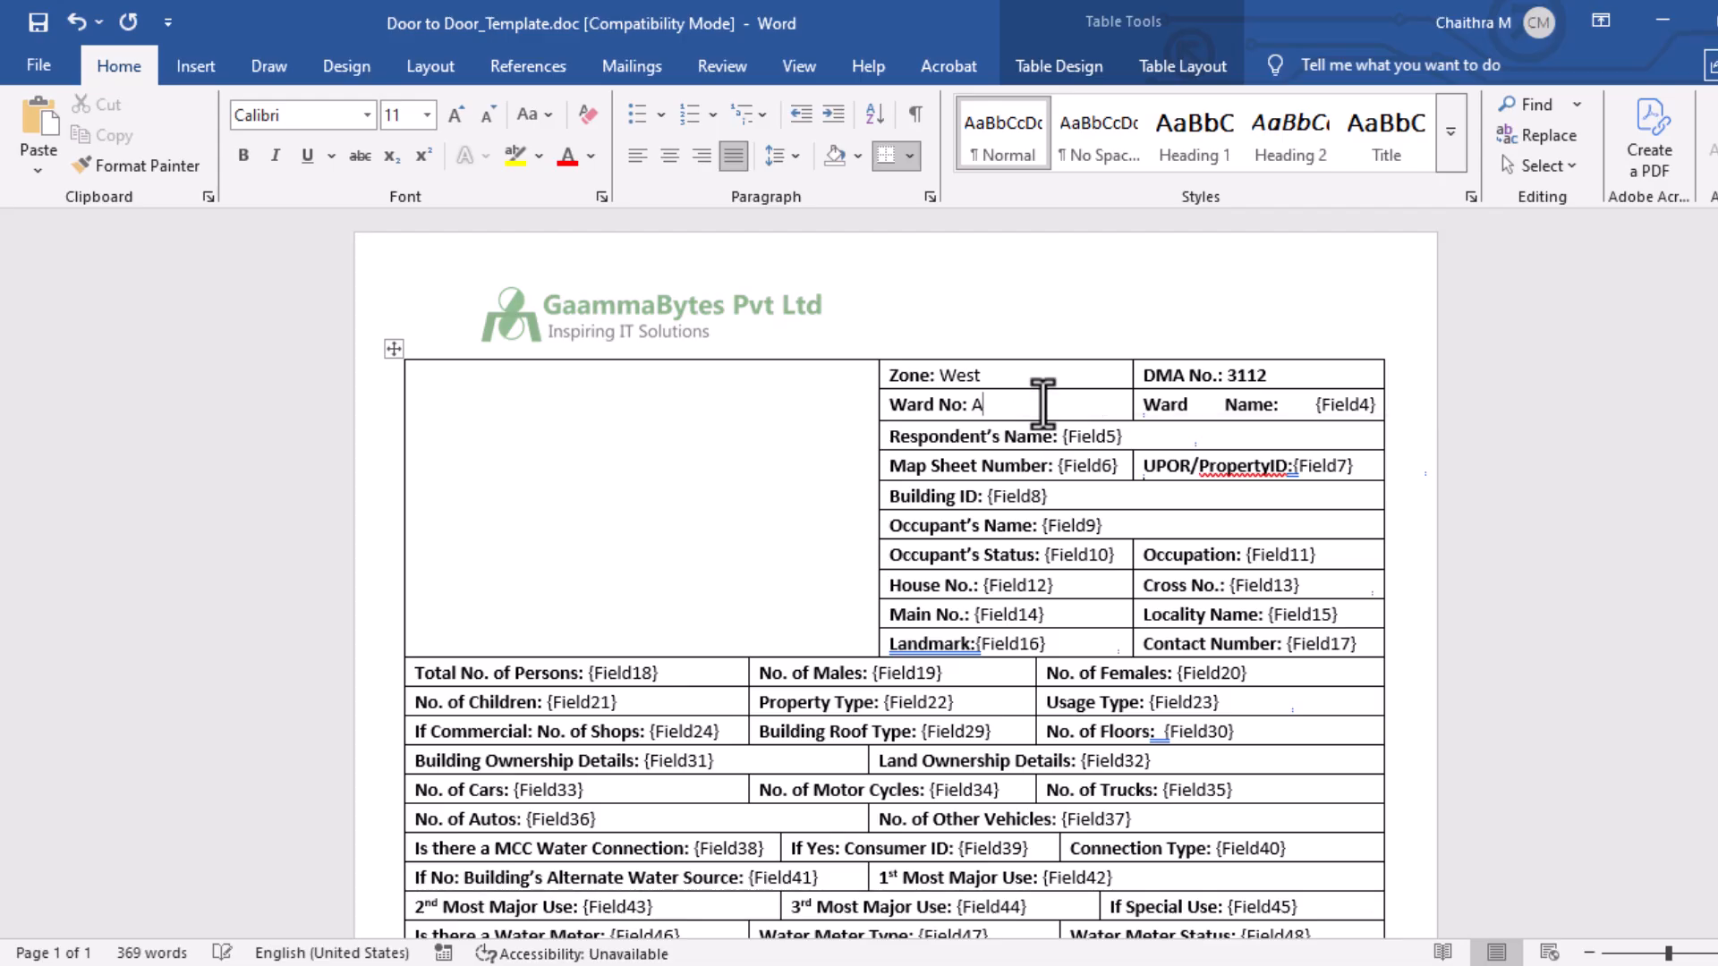
{"action": "left_click", "coordinate": [730, 593]}
{"action": "key", "text": "ctrl+v"}
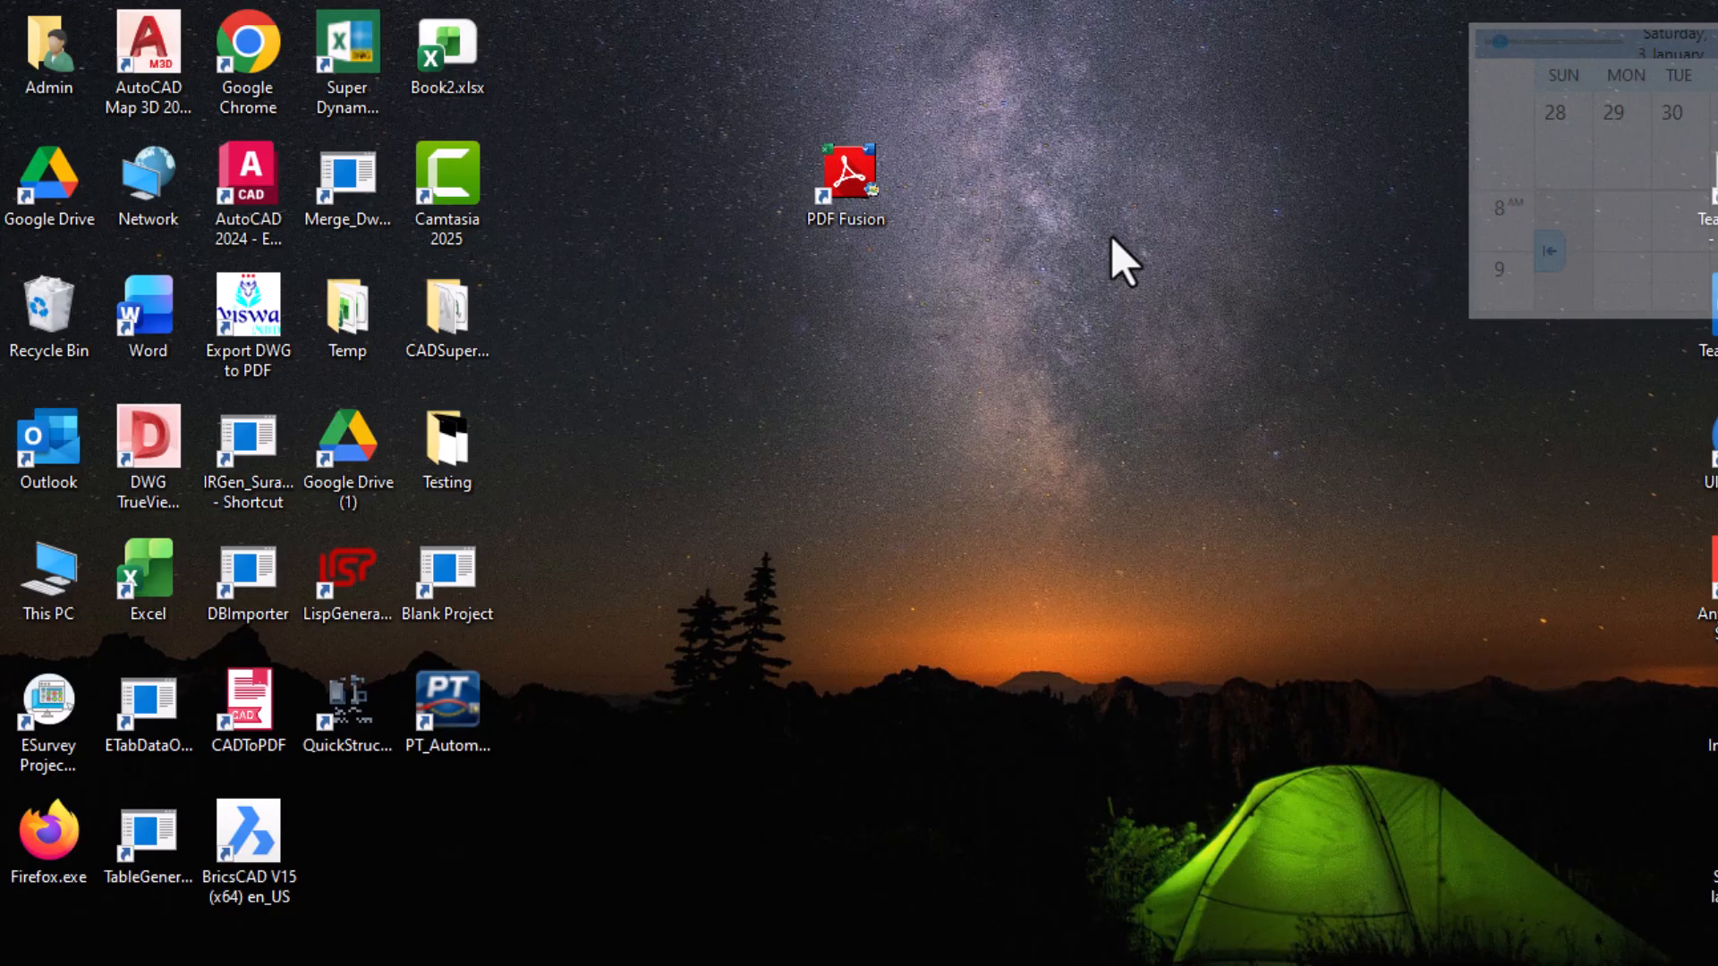
Launch PDF Fusion from the desktop and start a new file named Door_Survey.
{"action": "double_click", "coordinate": [861, 200]}
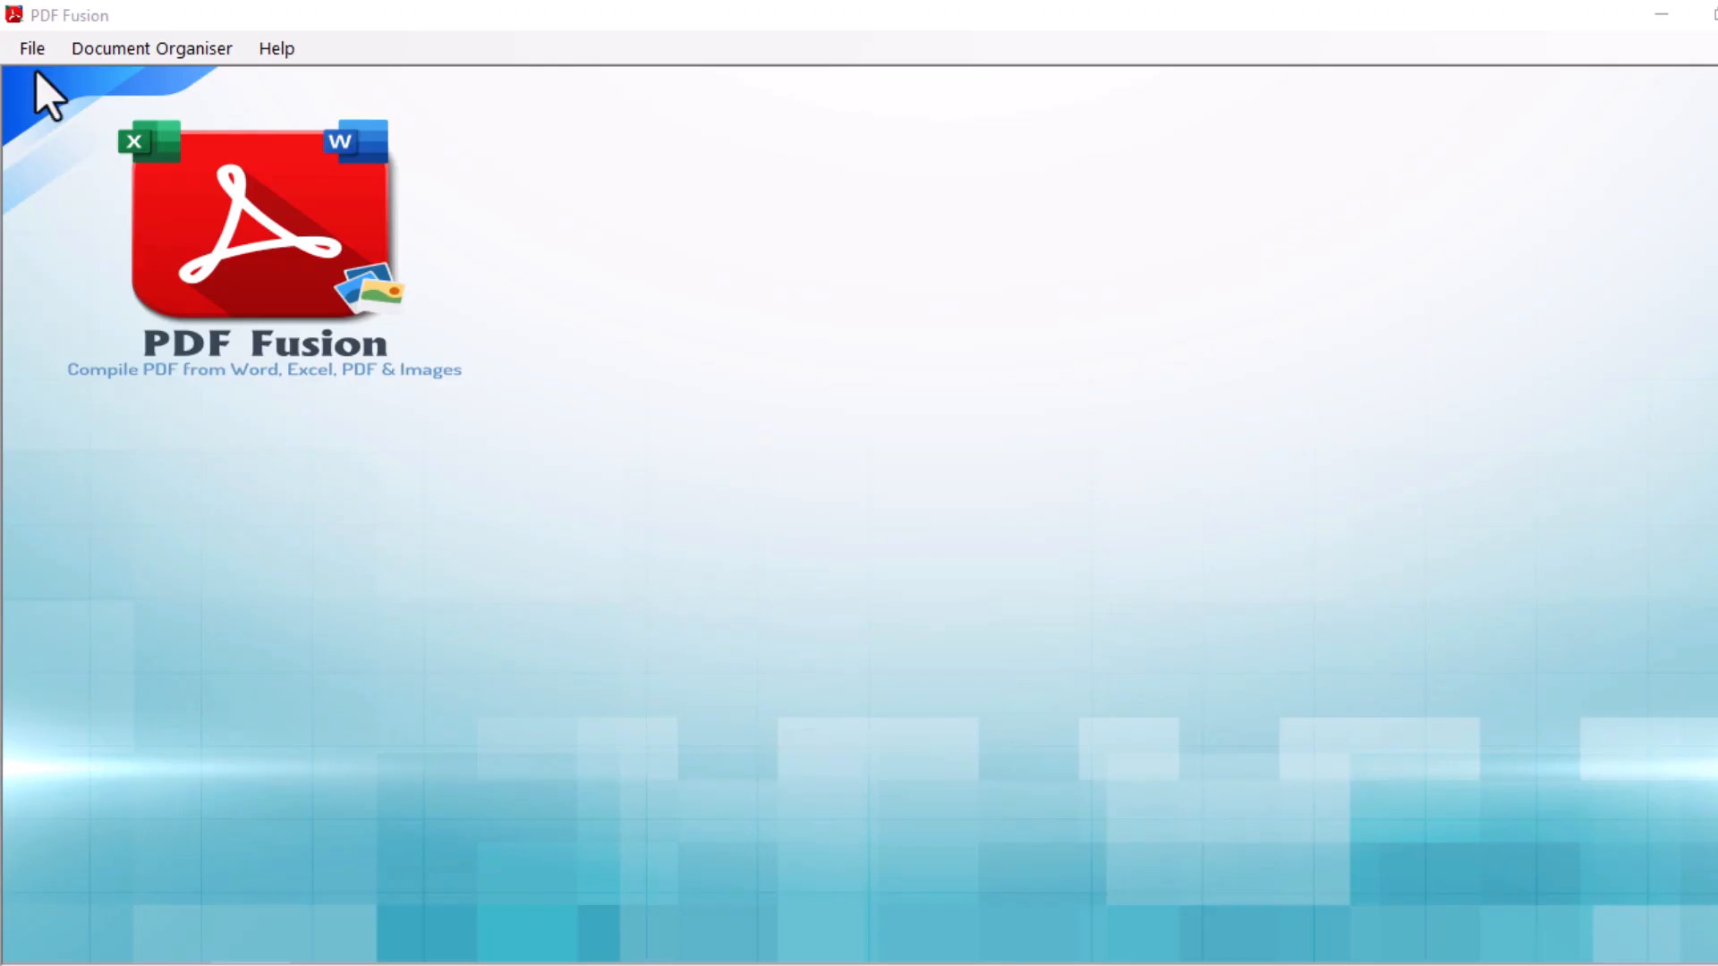
{"action": "left_click", "coordinate": [32, 48]}
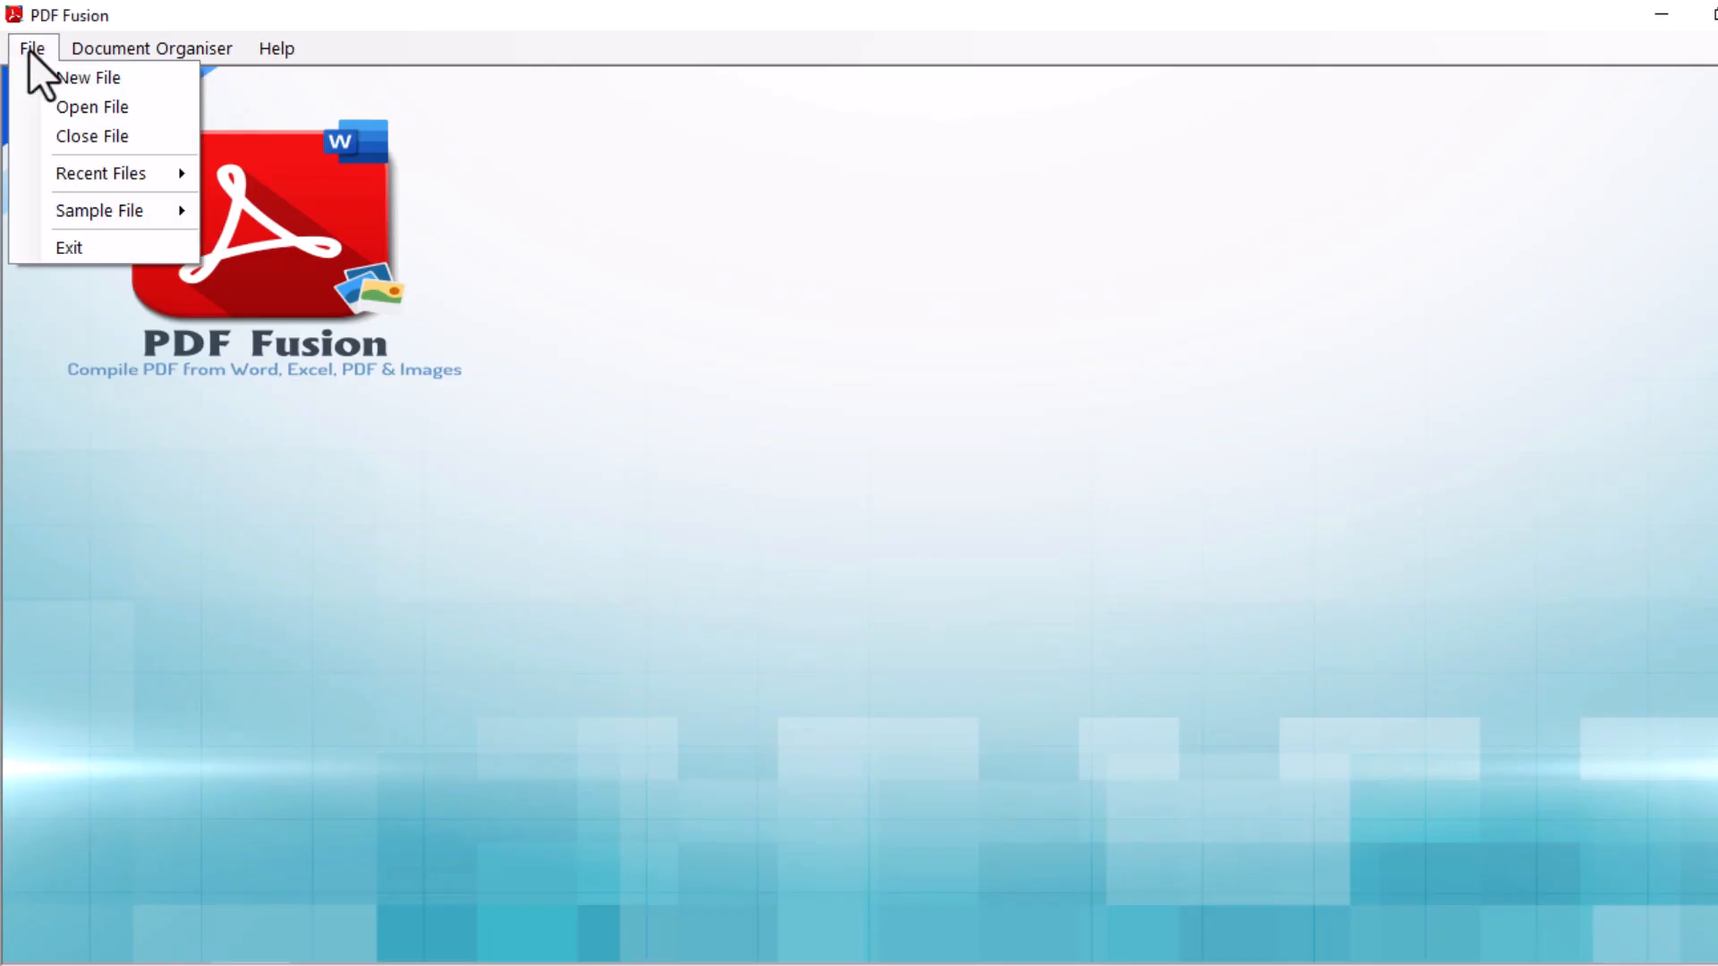
{"action": "left_click", "coordinate": [40, 79]}
{"action": "left_click", "coordinate": [748, 426]}
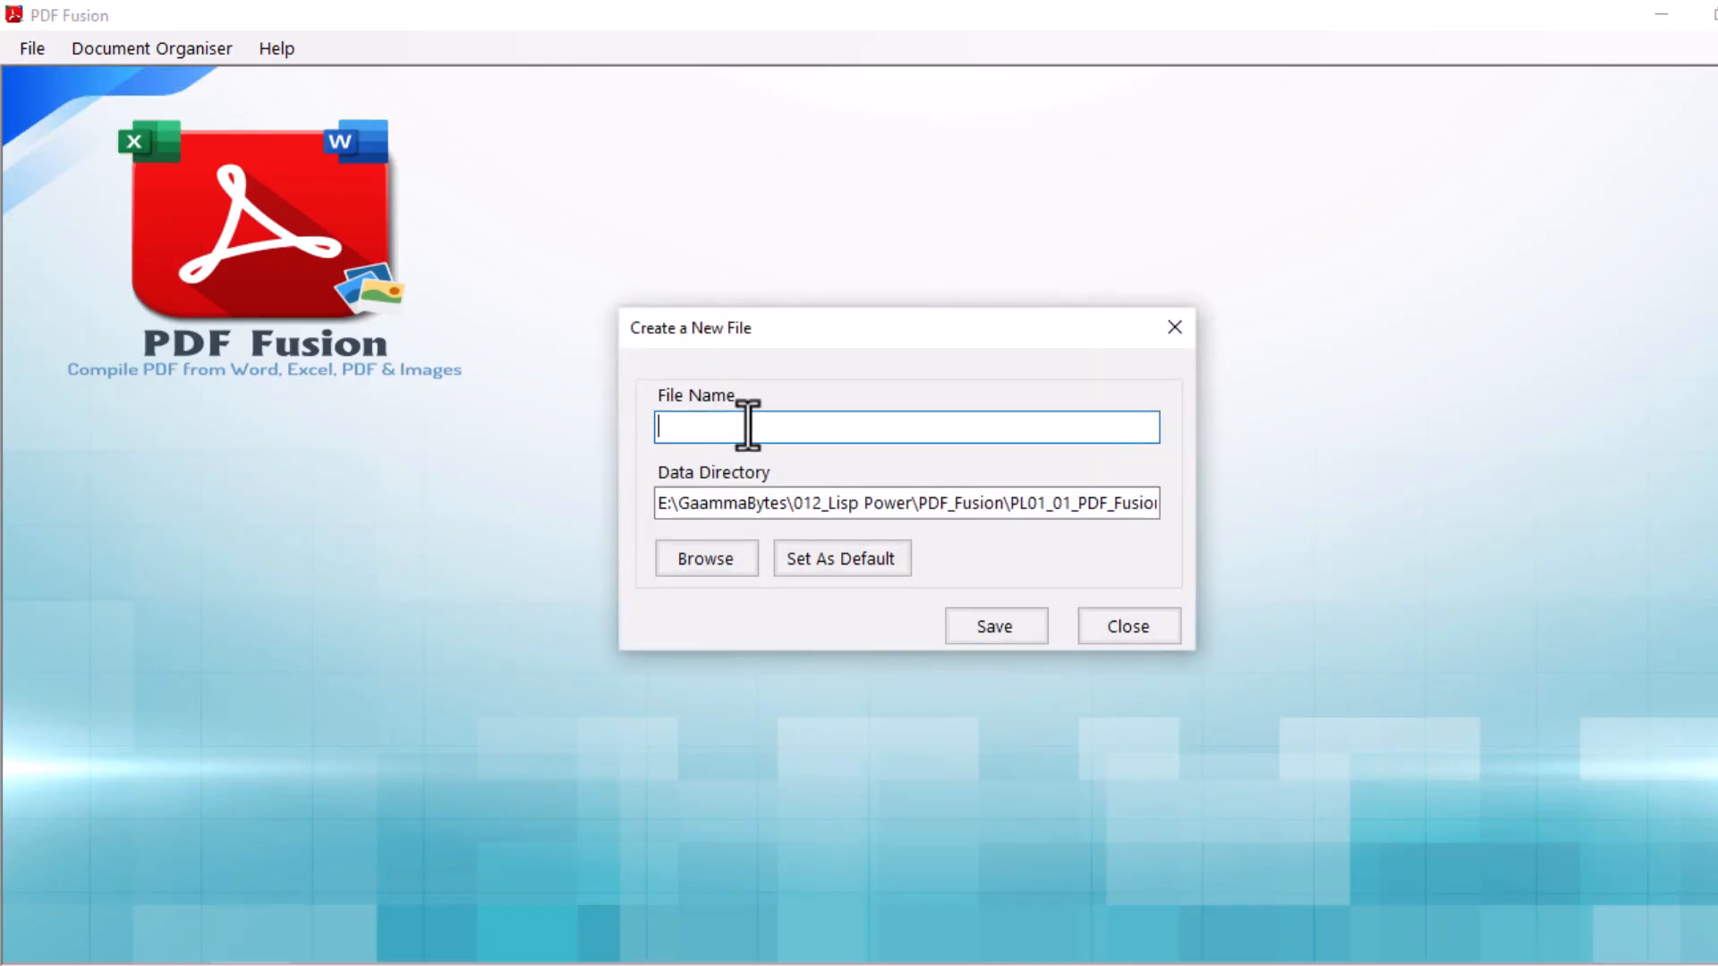
{"action": "type", "text": "Door_Survey"}
Set PL01_02_PDF_Fusion_Door_To_Door_Survey as the new file's default data directory and save the file.
{"action": "left_click", "coordinate": [1105, 502]}
{"action": "double_click", "coordinate": [1107, 497]}
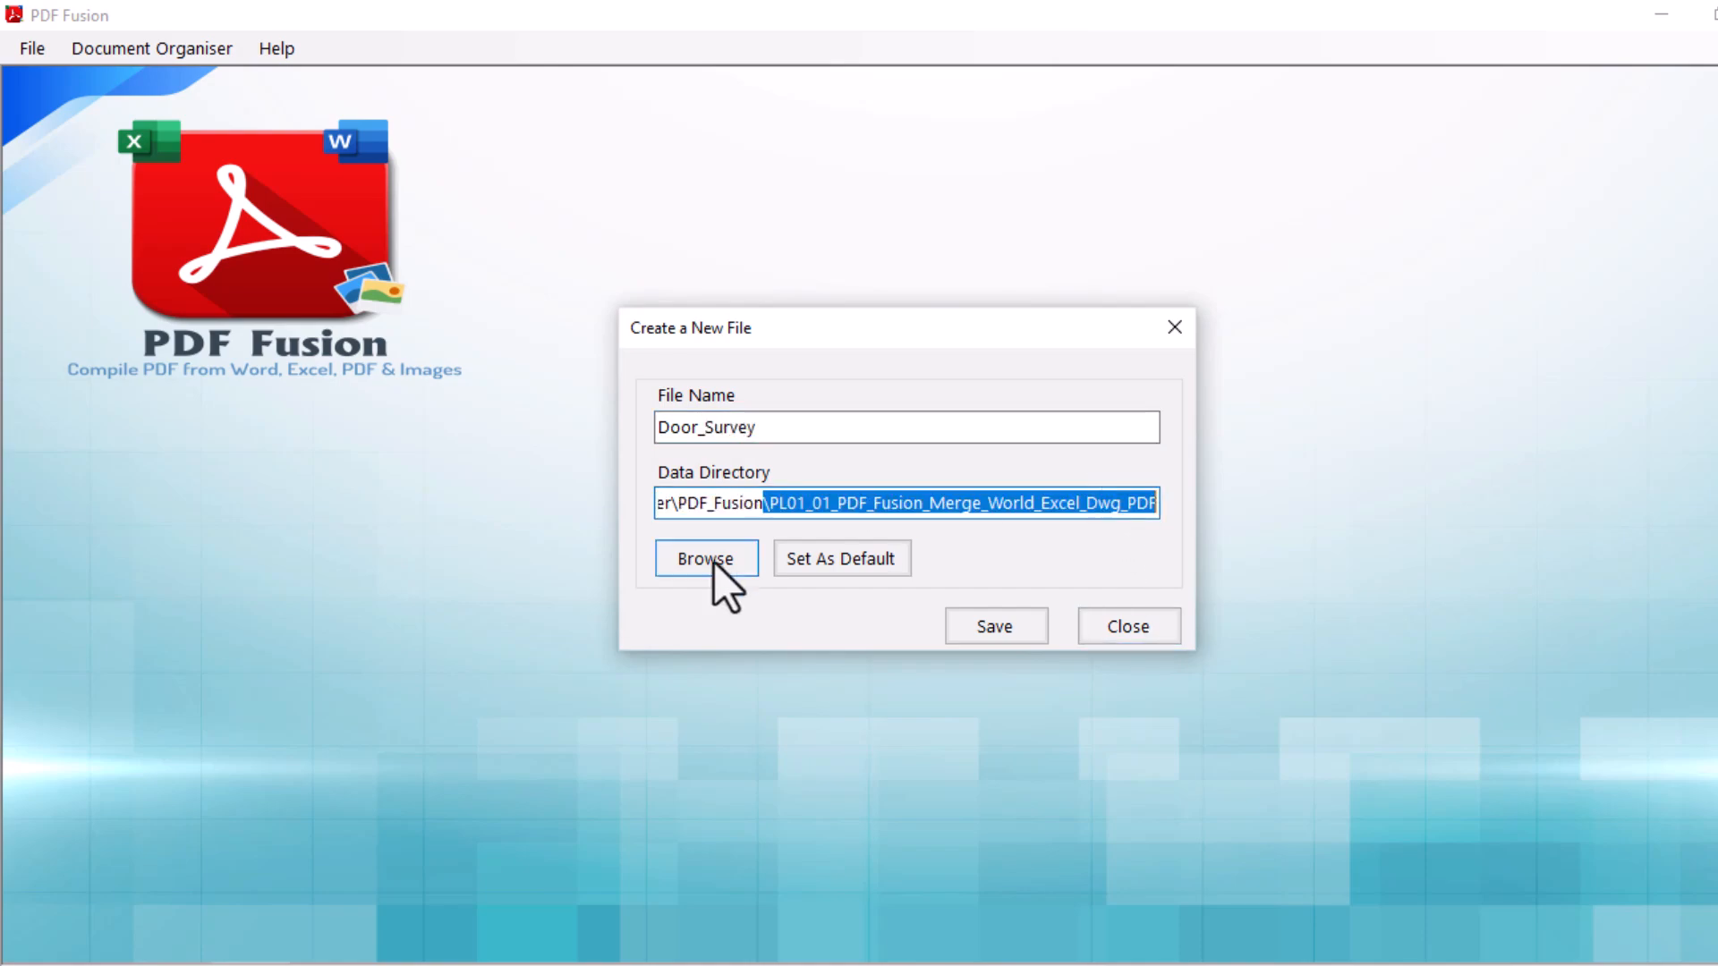
{"action": "left_click", "coordinate": [711, 564]}
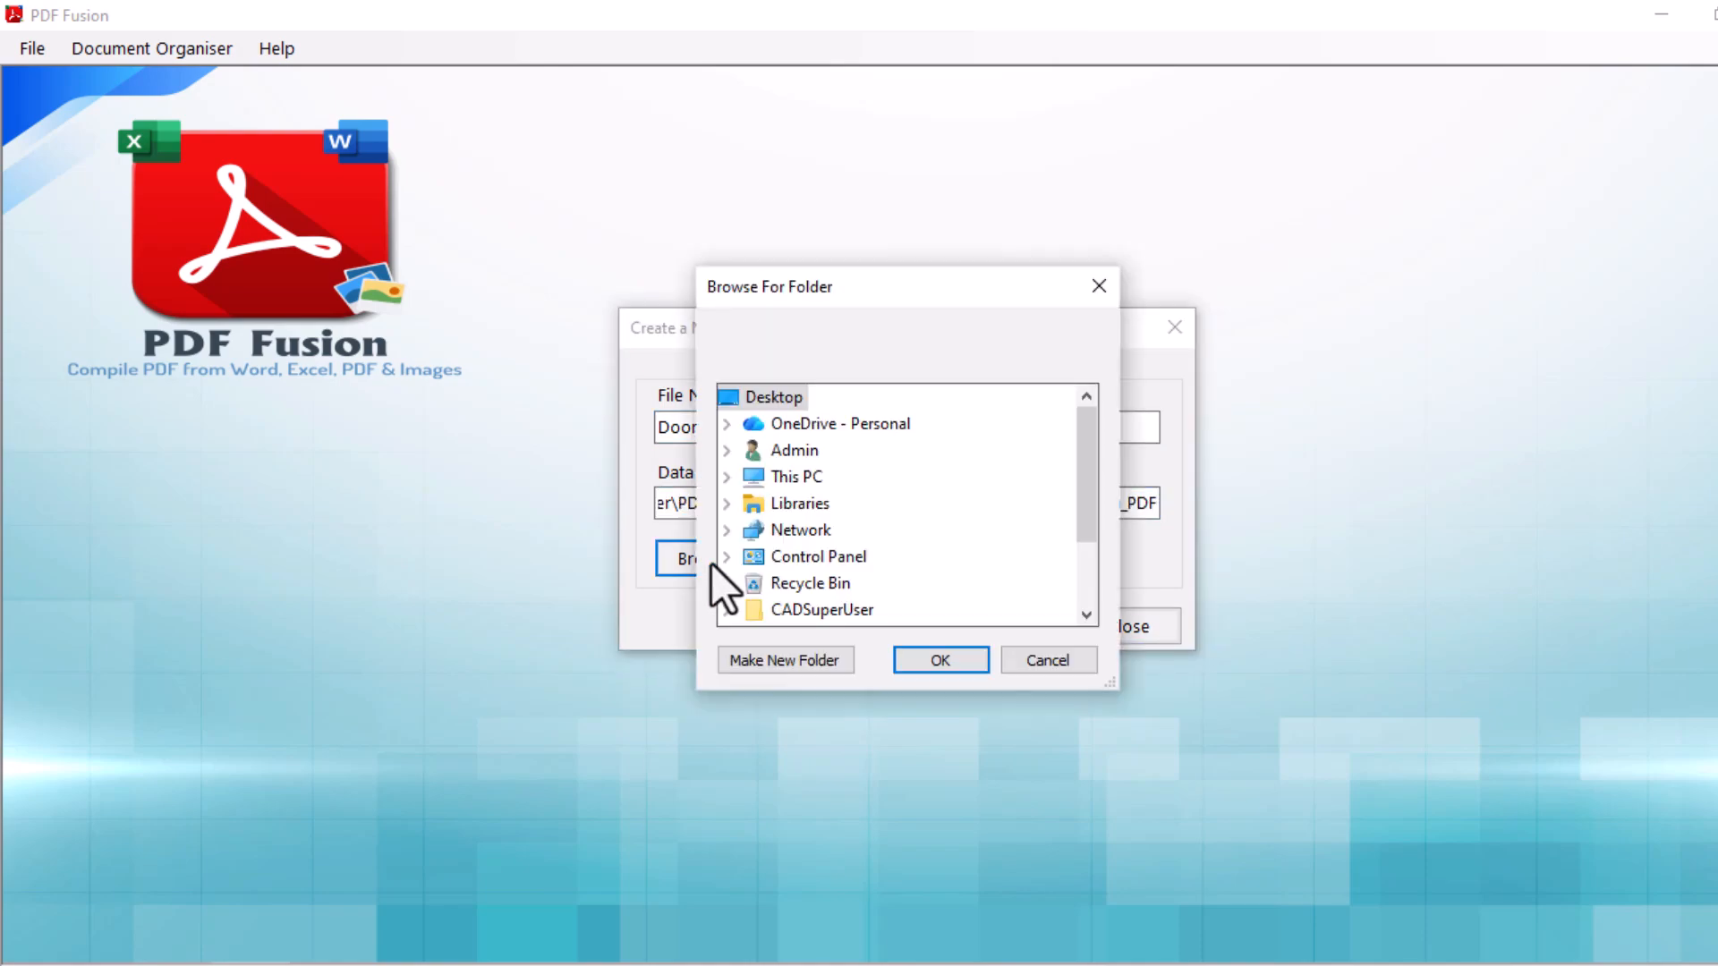
{"action": "left_click", "coordinate": [791, 479]}
{"action": "left_click", "coordinate": [924, 565]}
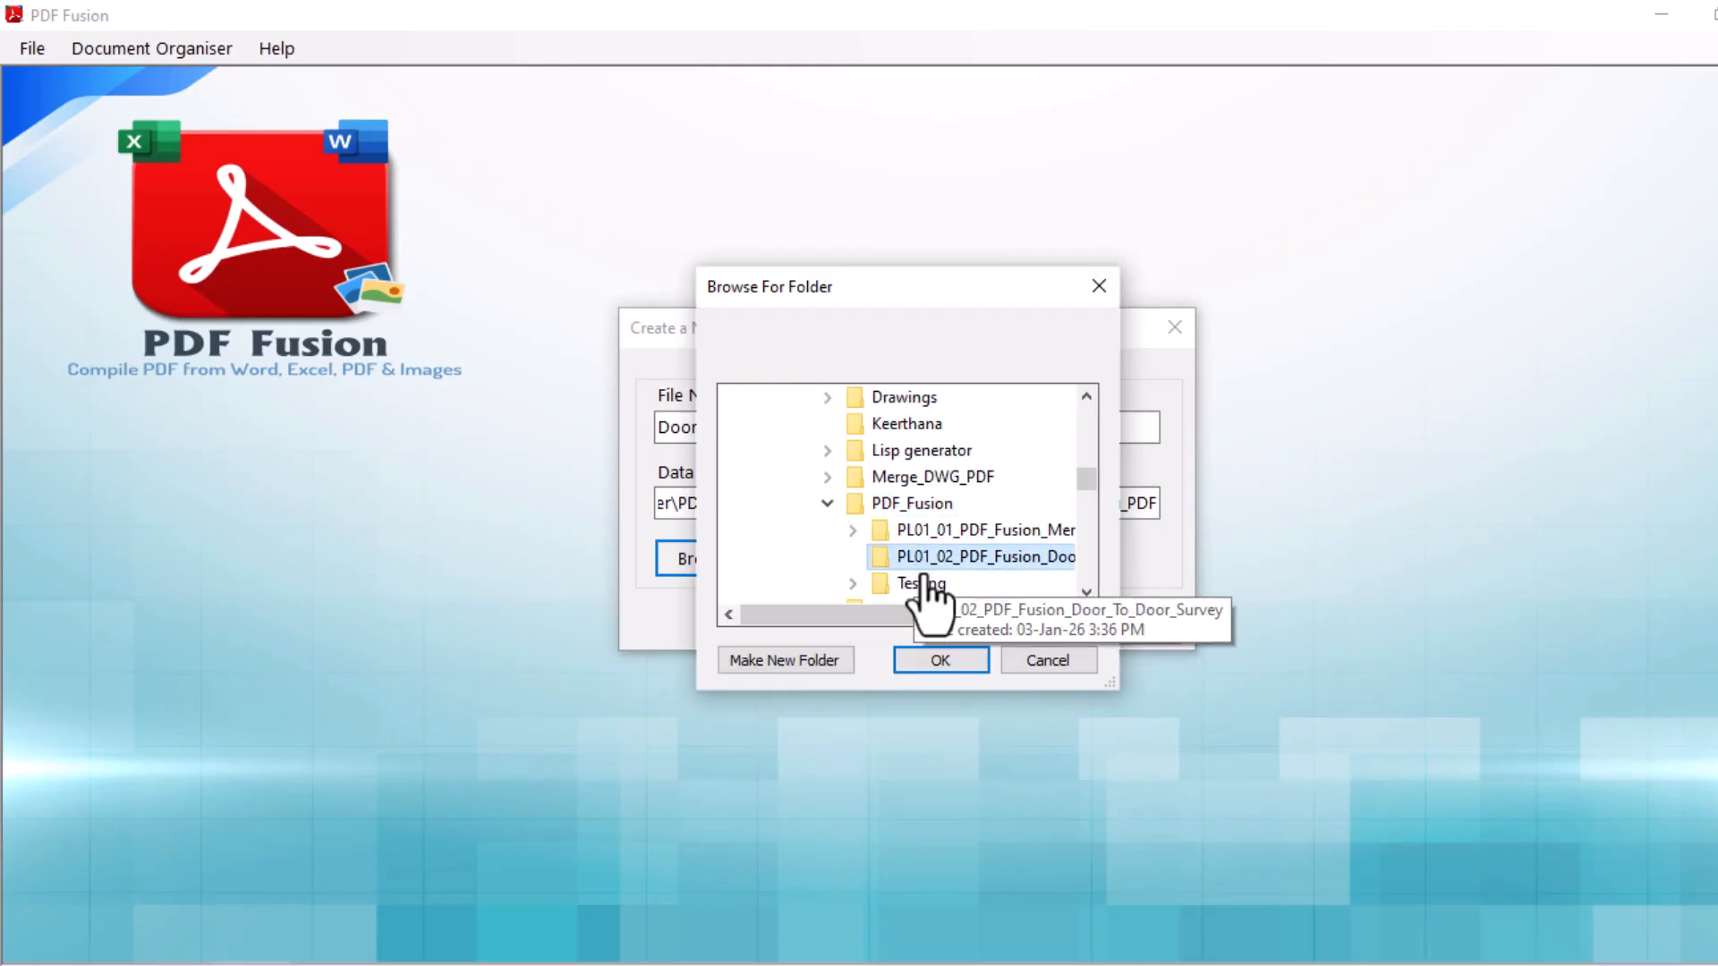
{"action": "left_click", "coordinate": [938, 660]}
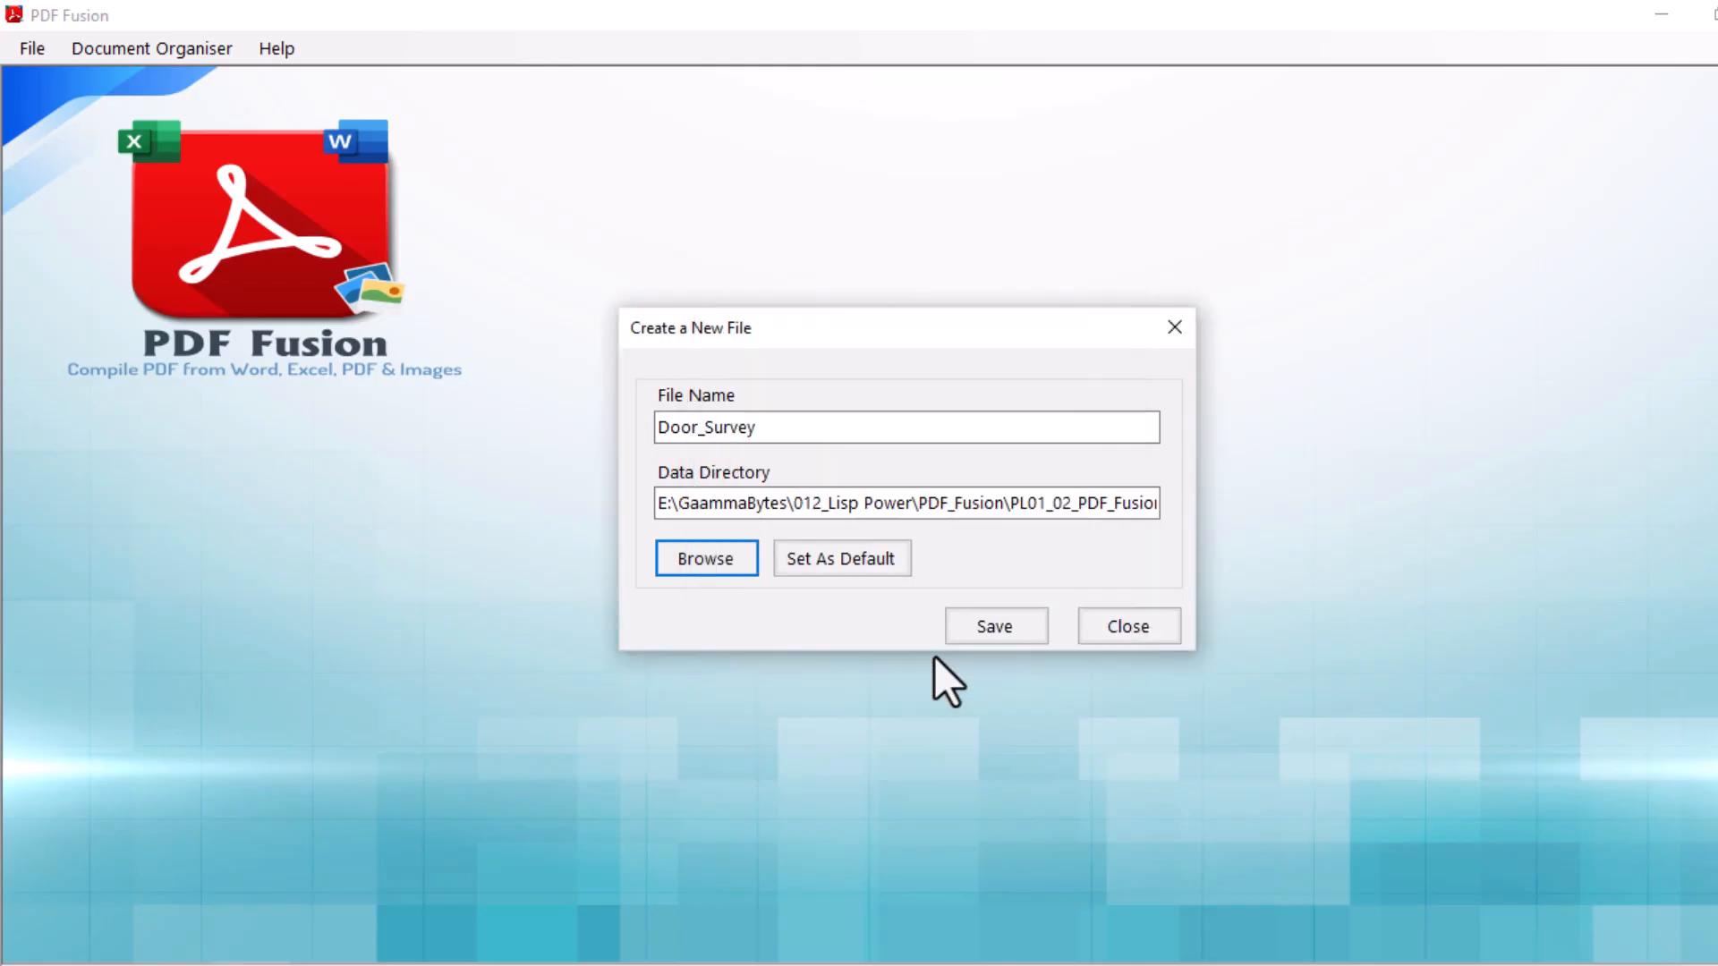
{"action": "left_click", "coordinate": [827, 557]}
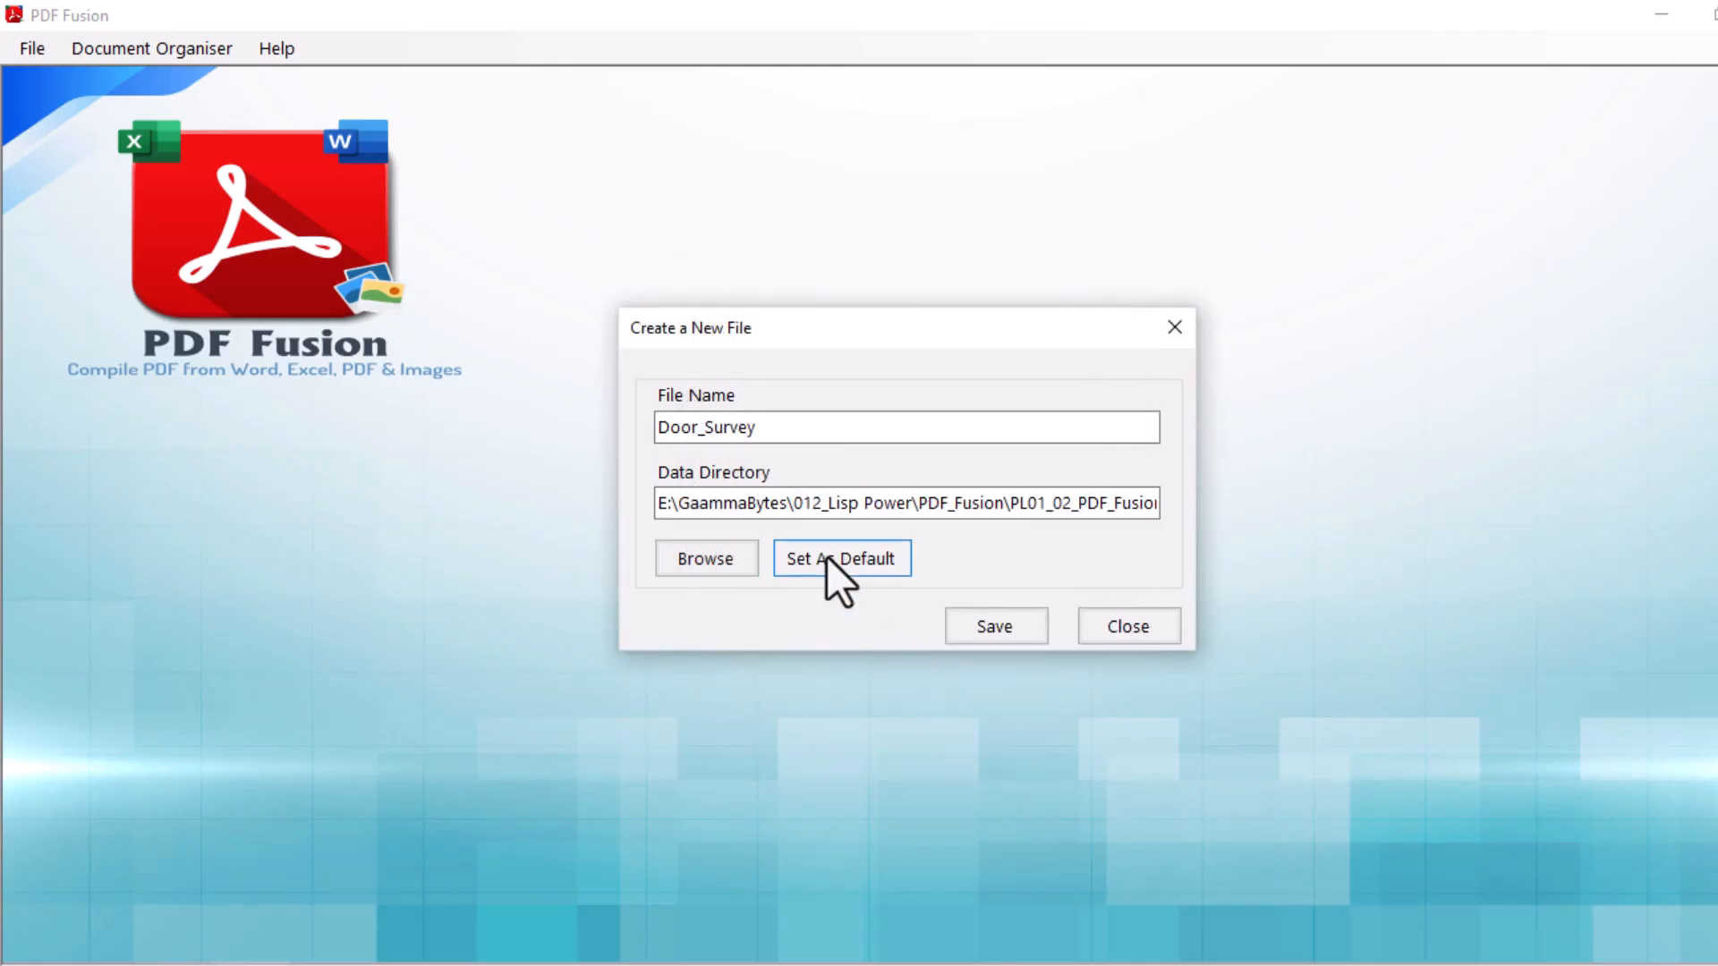
{"action": "left_click", "coordinate": [985, 623]}
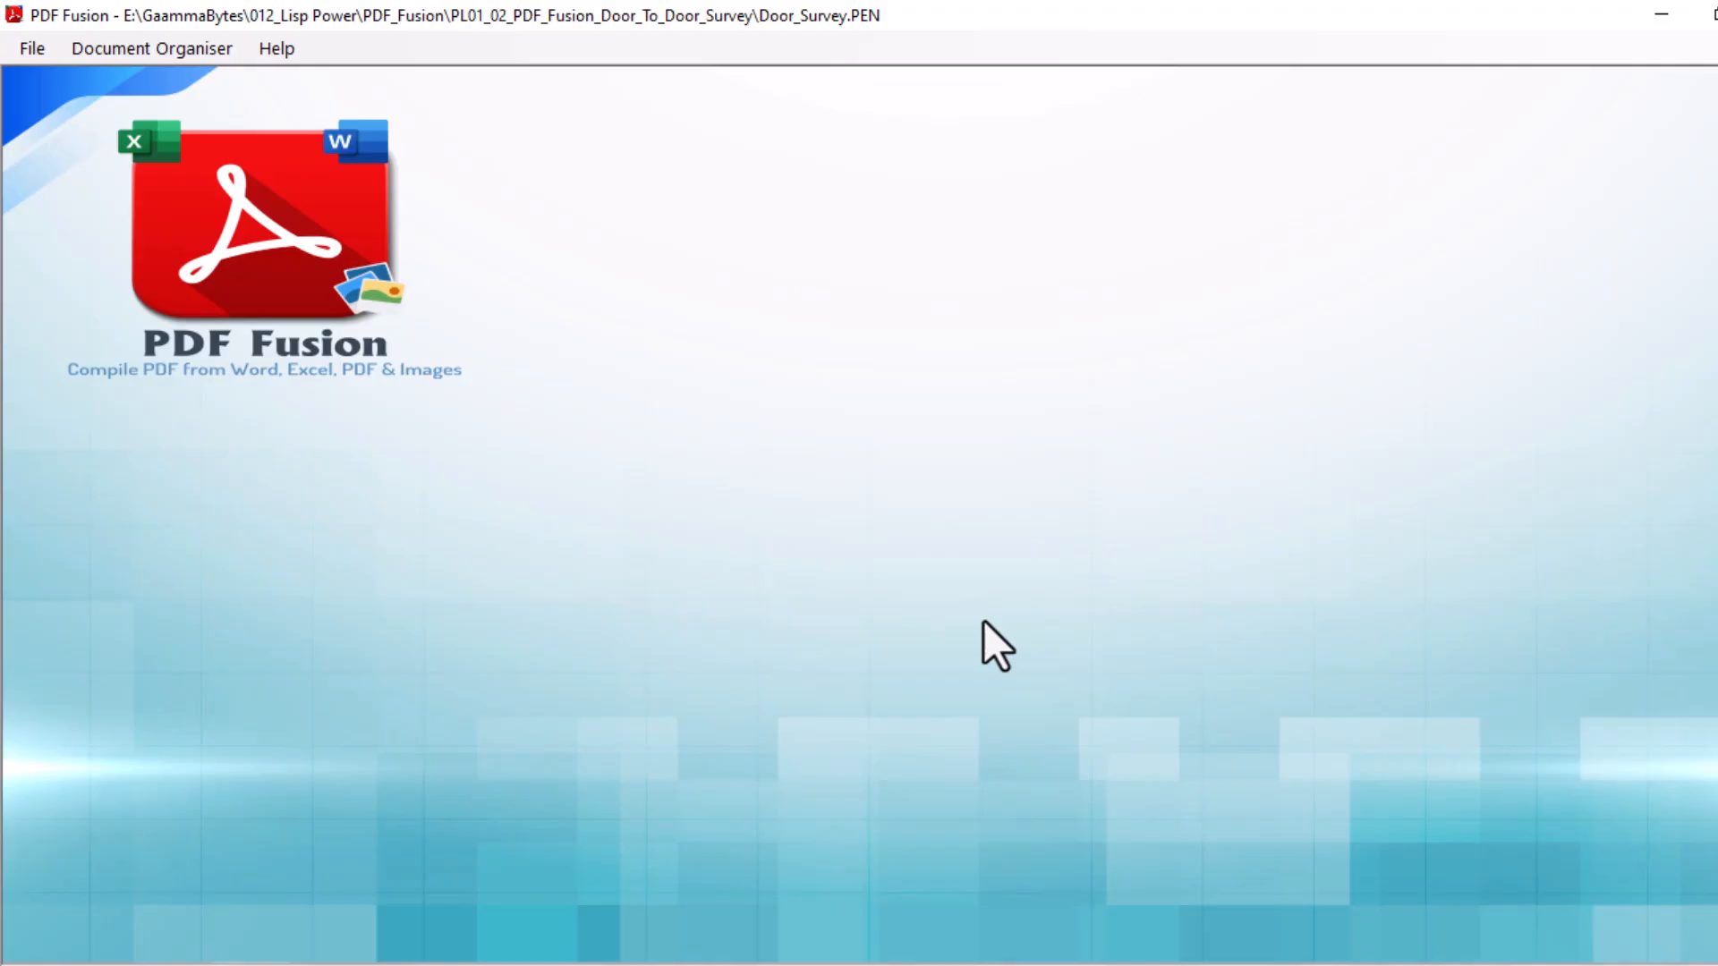
Open the Document Organiser and look through the DoorSurvey_8, DoorSurvey_9 and DoorSurvey_6 PDFs.
{"action": "left_click", "coordinate": [154, 51]}
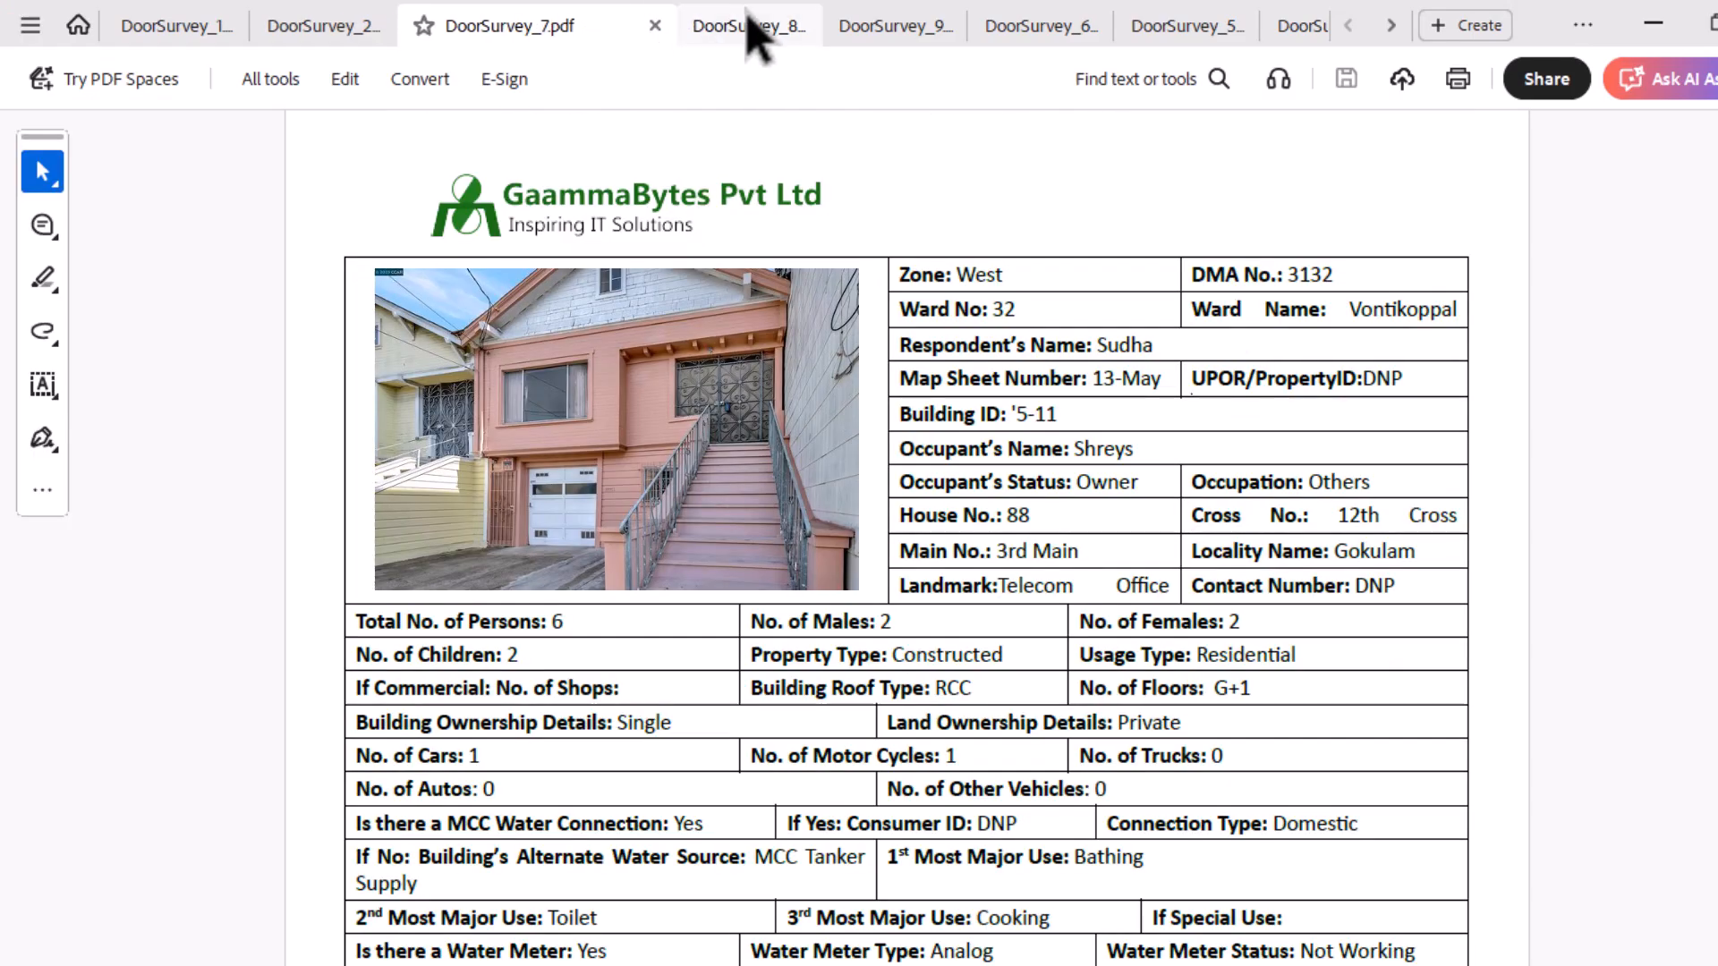
{"action": "left_click", "coordinate": [750, 23]}
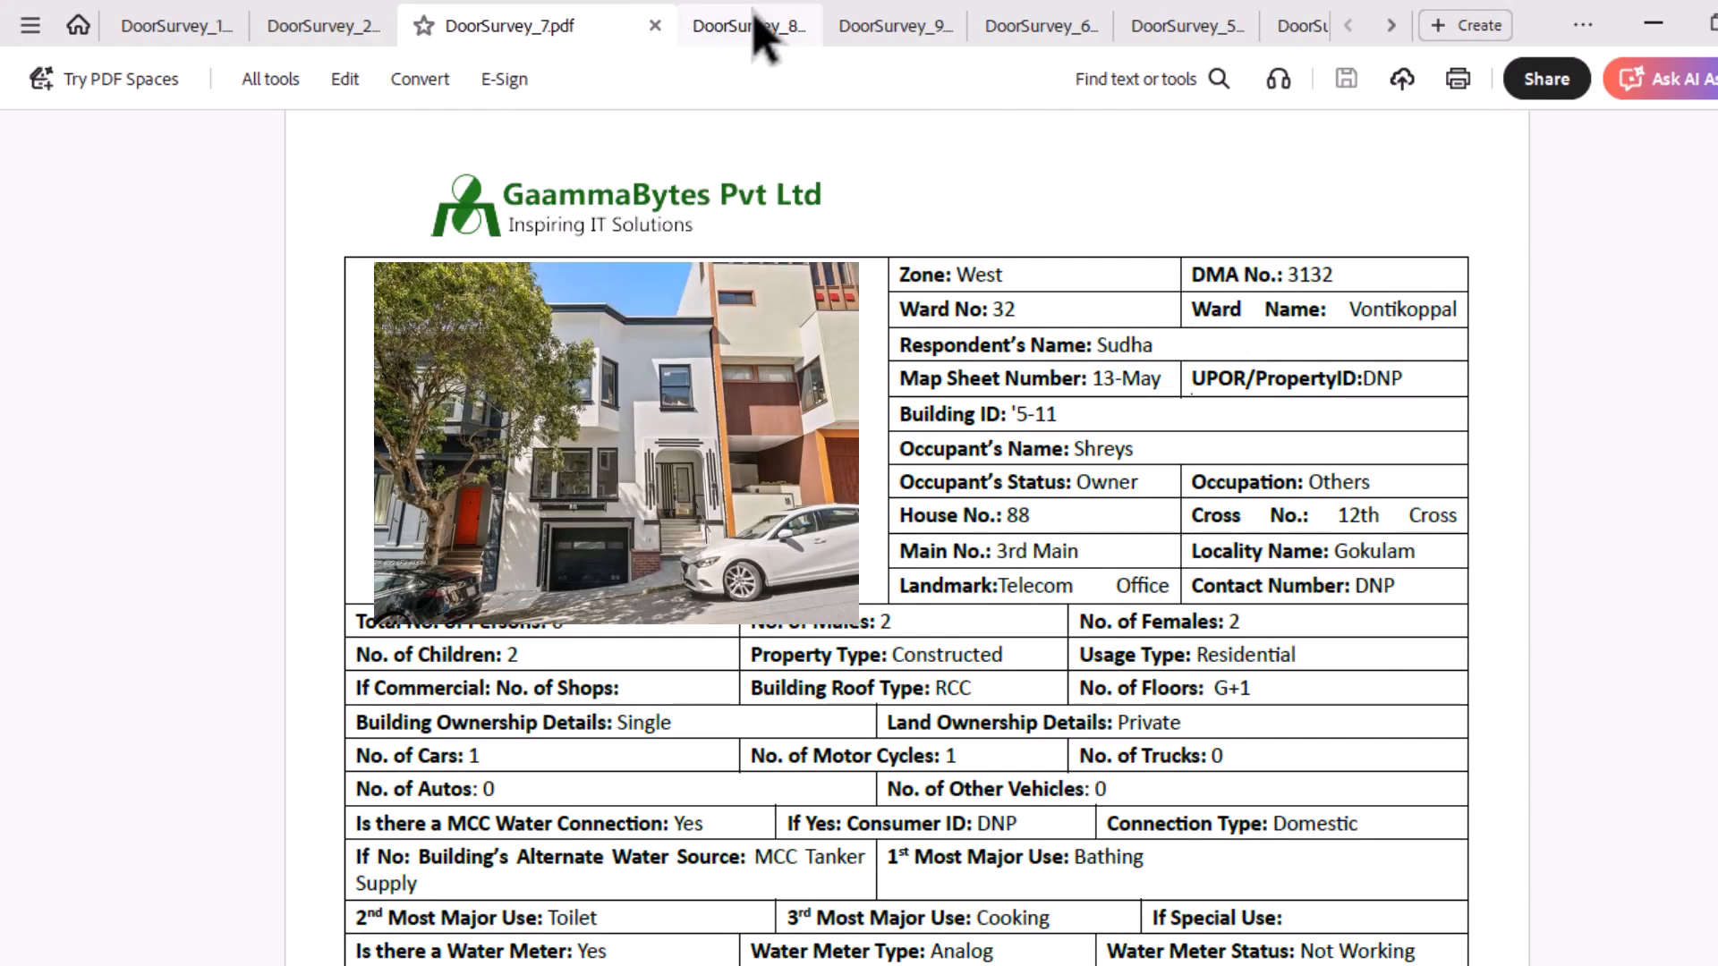
{"action": "left_click", "coordinate": [886, 28]}
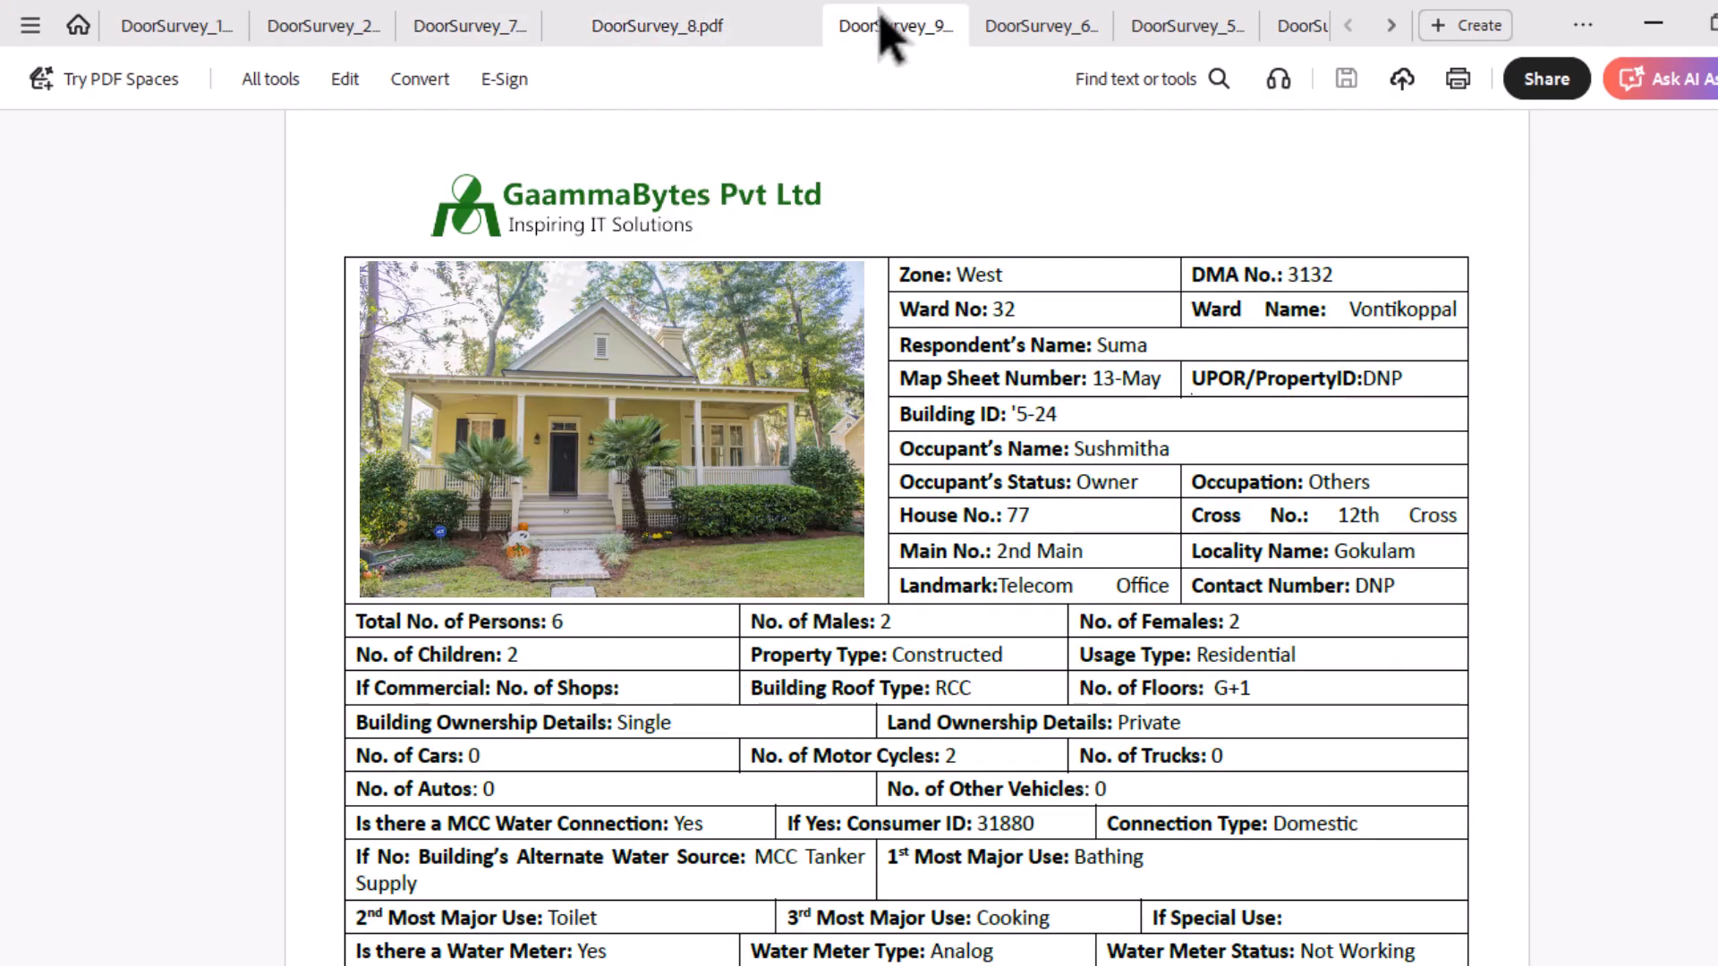
{"action": "left_click", "coordinate": [1038, 35]}
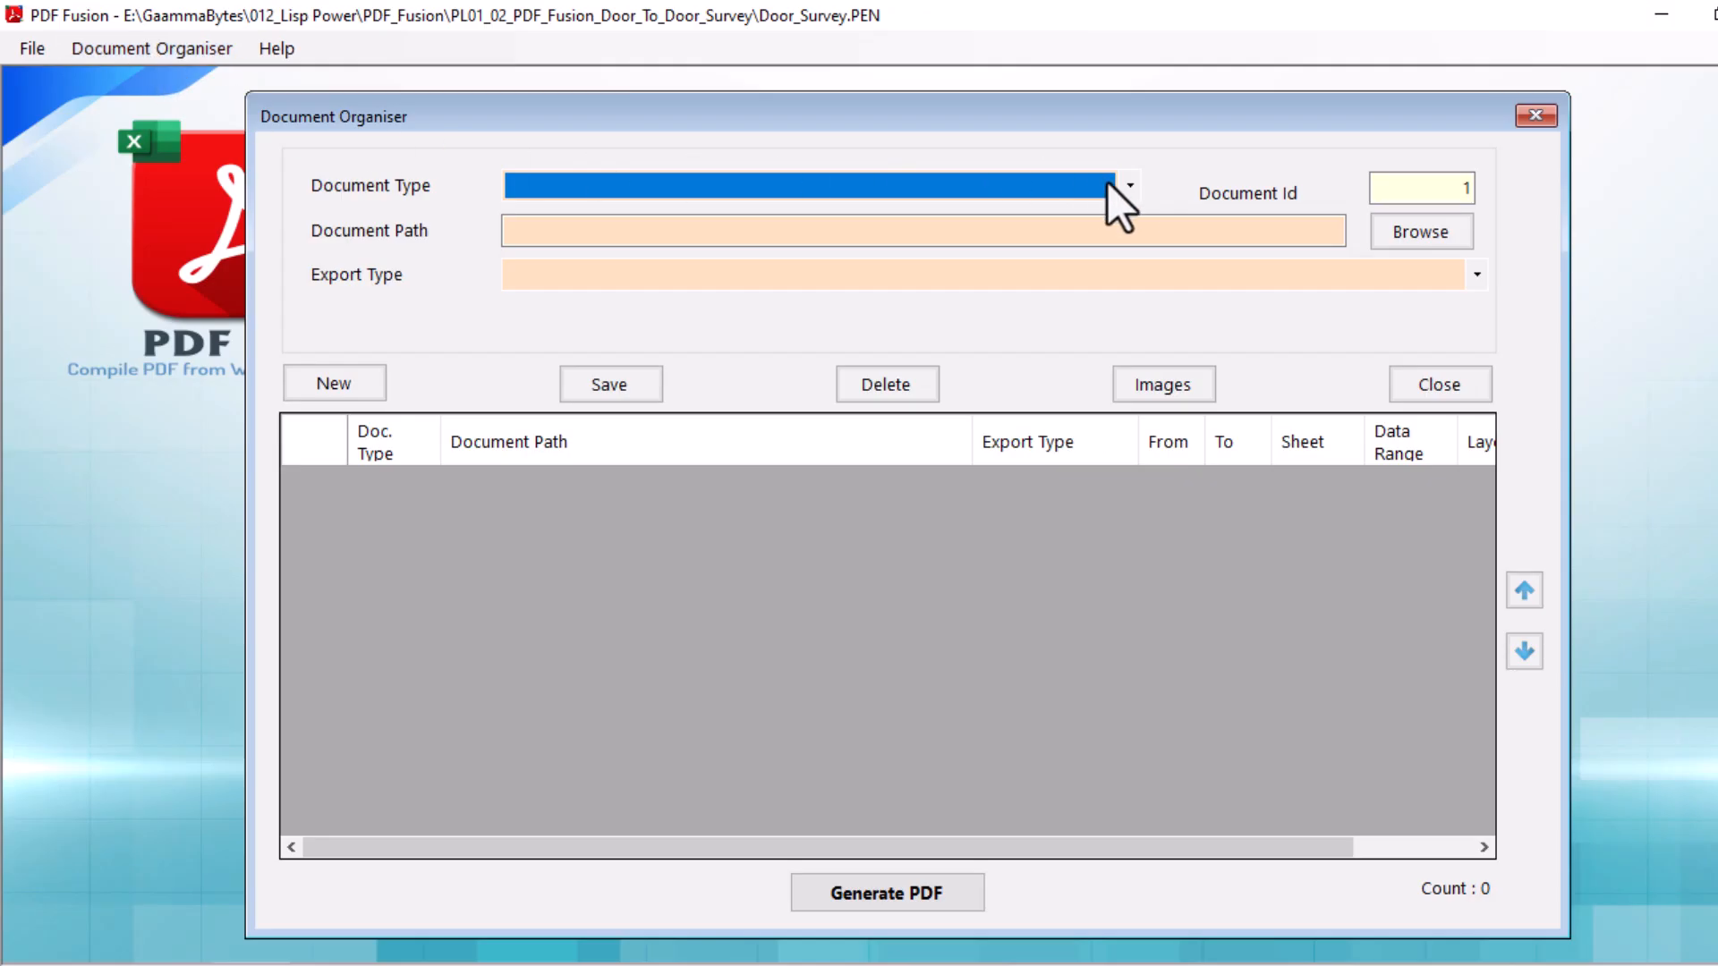
Set the document type to Word and choose Door to Door_Template.doc as the source document.
{"action": "left_click", "coordinate": [1121, 186]}
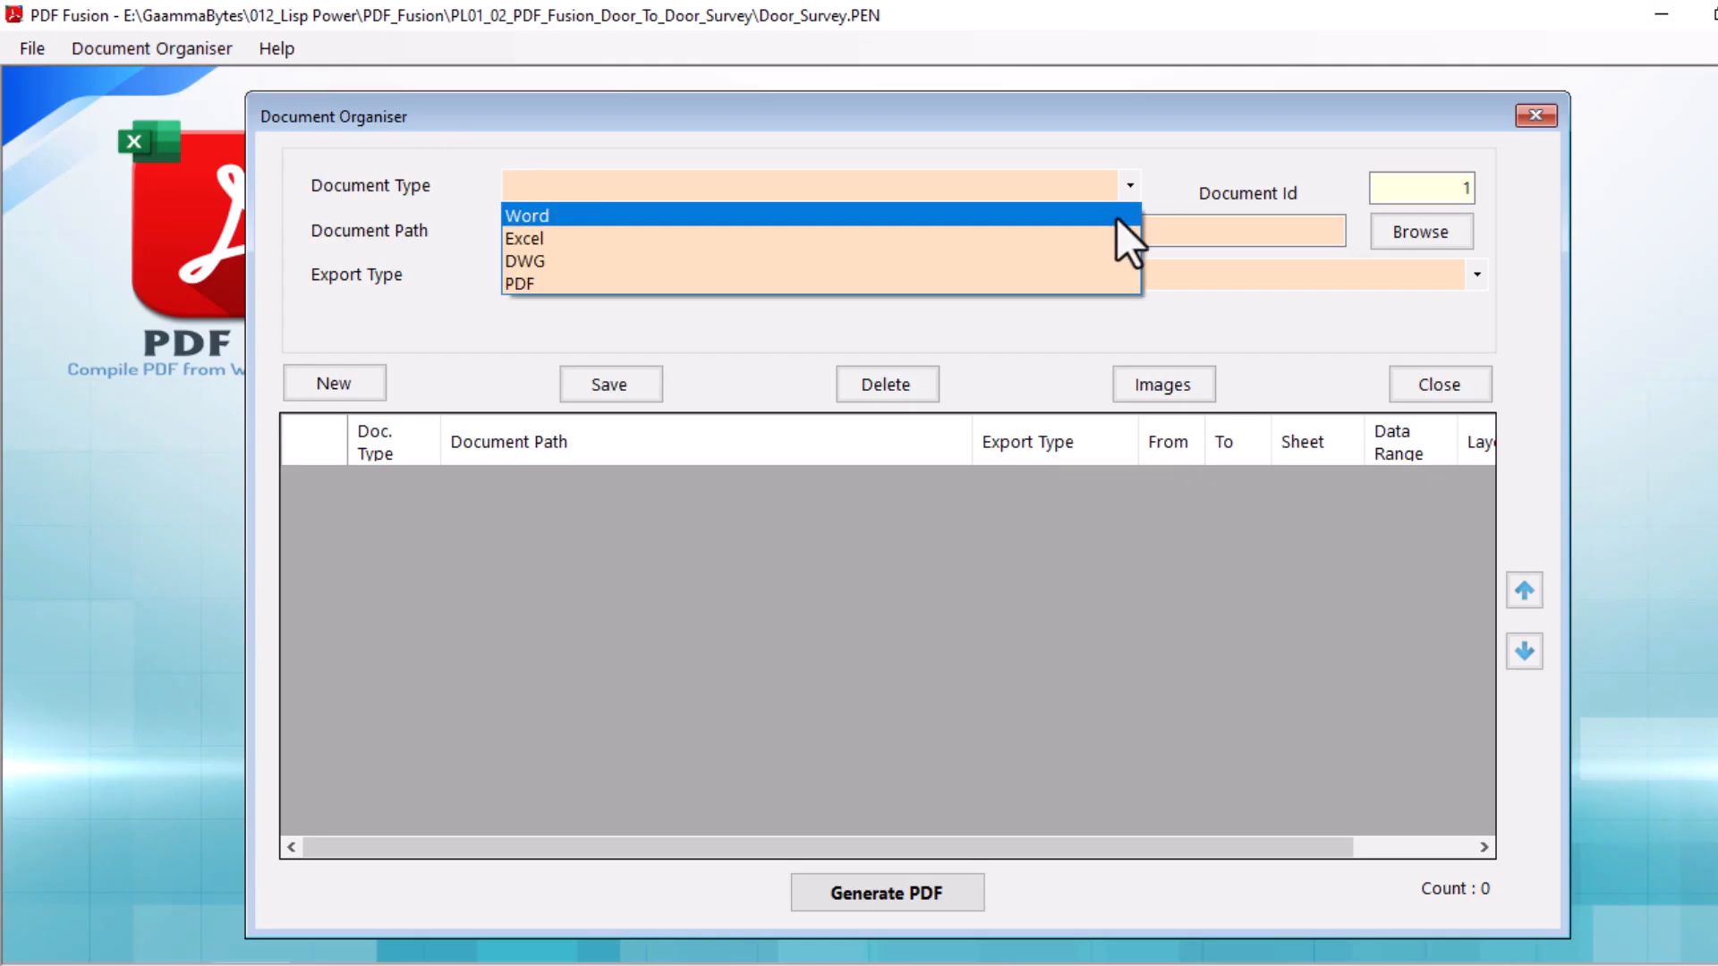
{"action": "left_click", "coordinate": [1116, 218]}
{"action": "left_click", "coordinate": [1420, 240]}
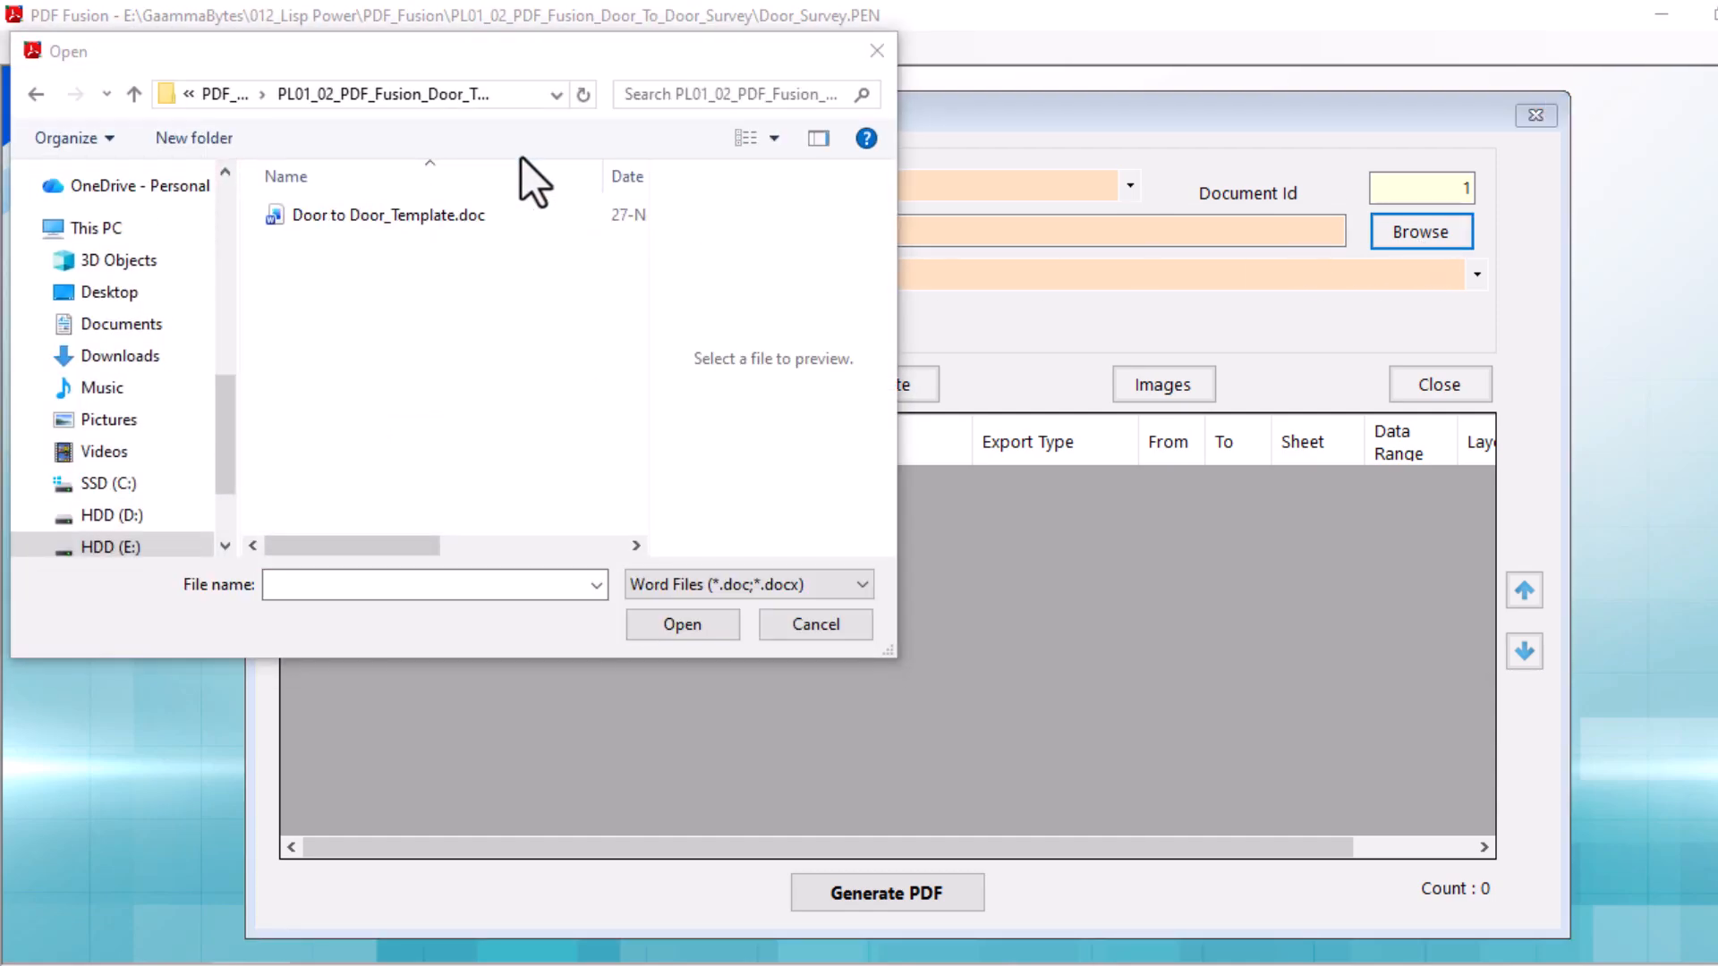
{"action": "left_click", "coordinate": [453, 218]}
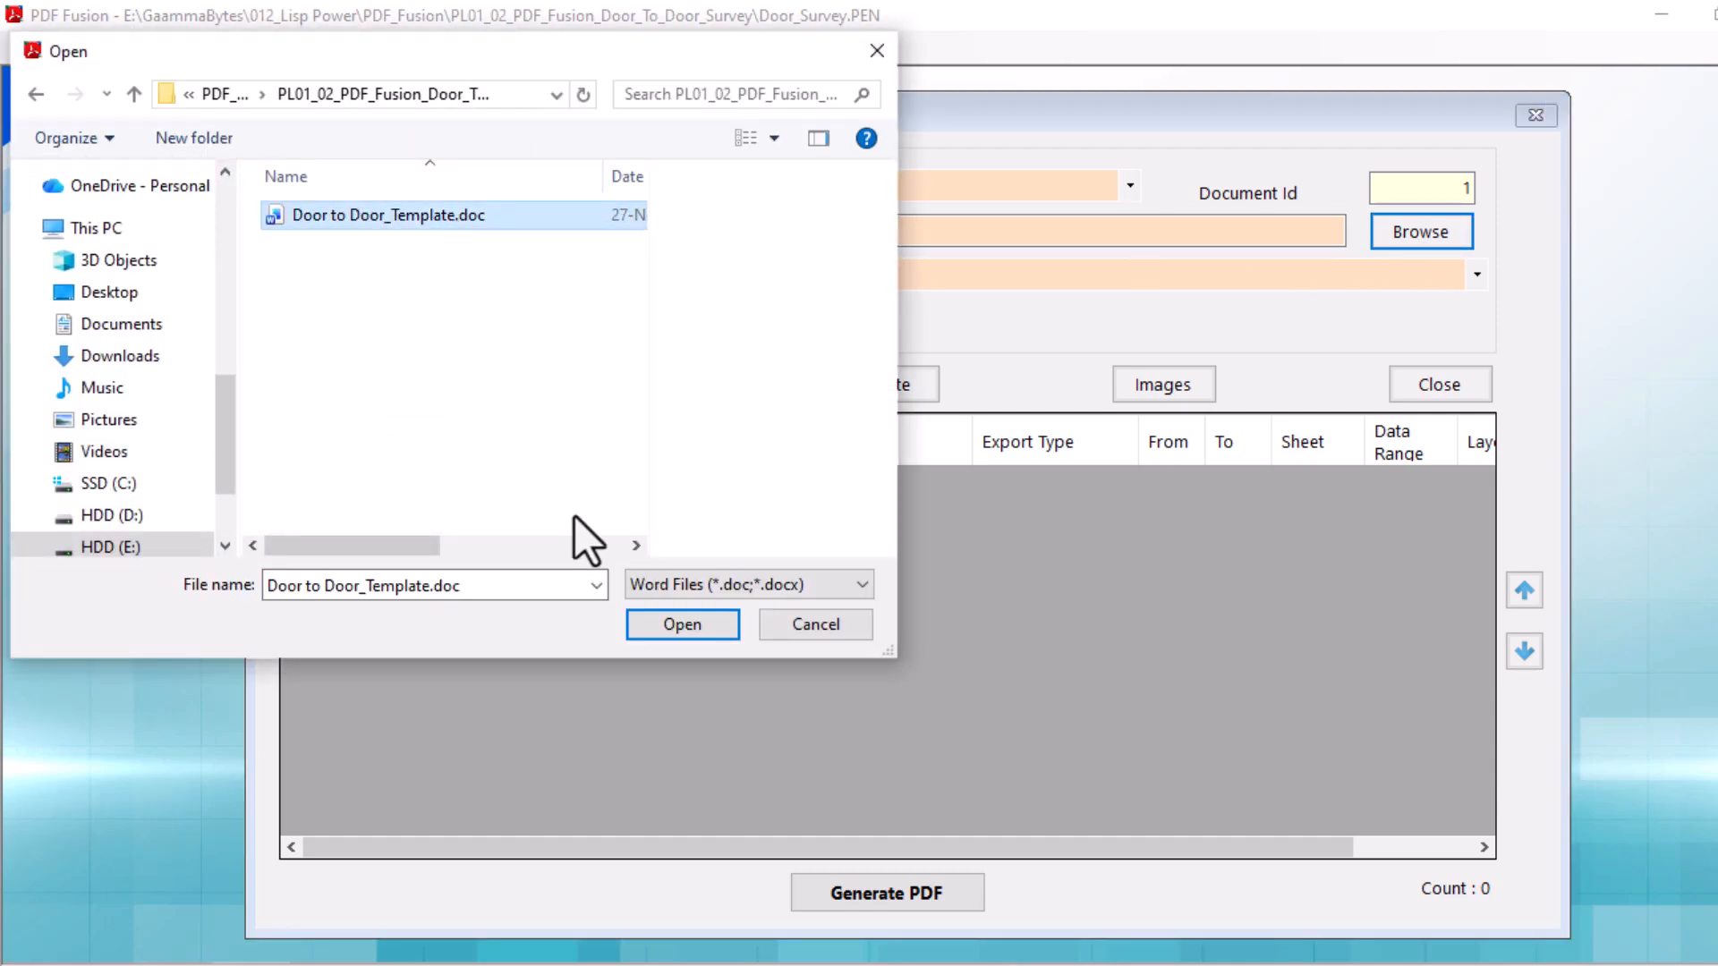
{"action": "left_click", "coordinate": [662, 624]}
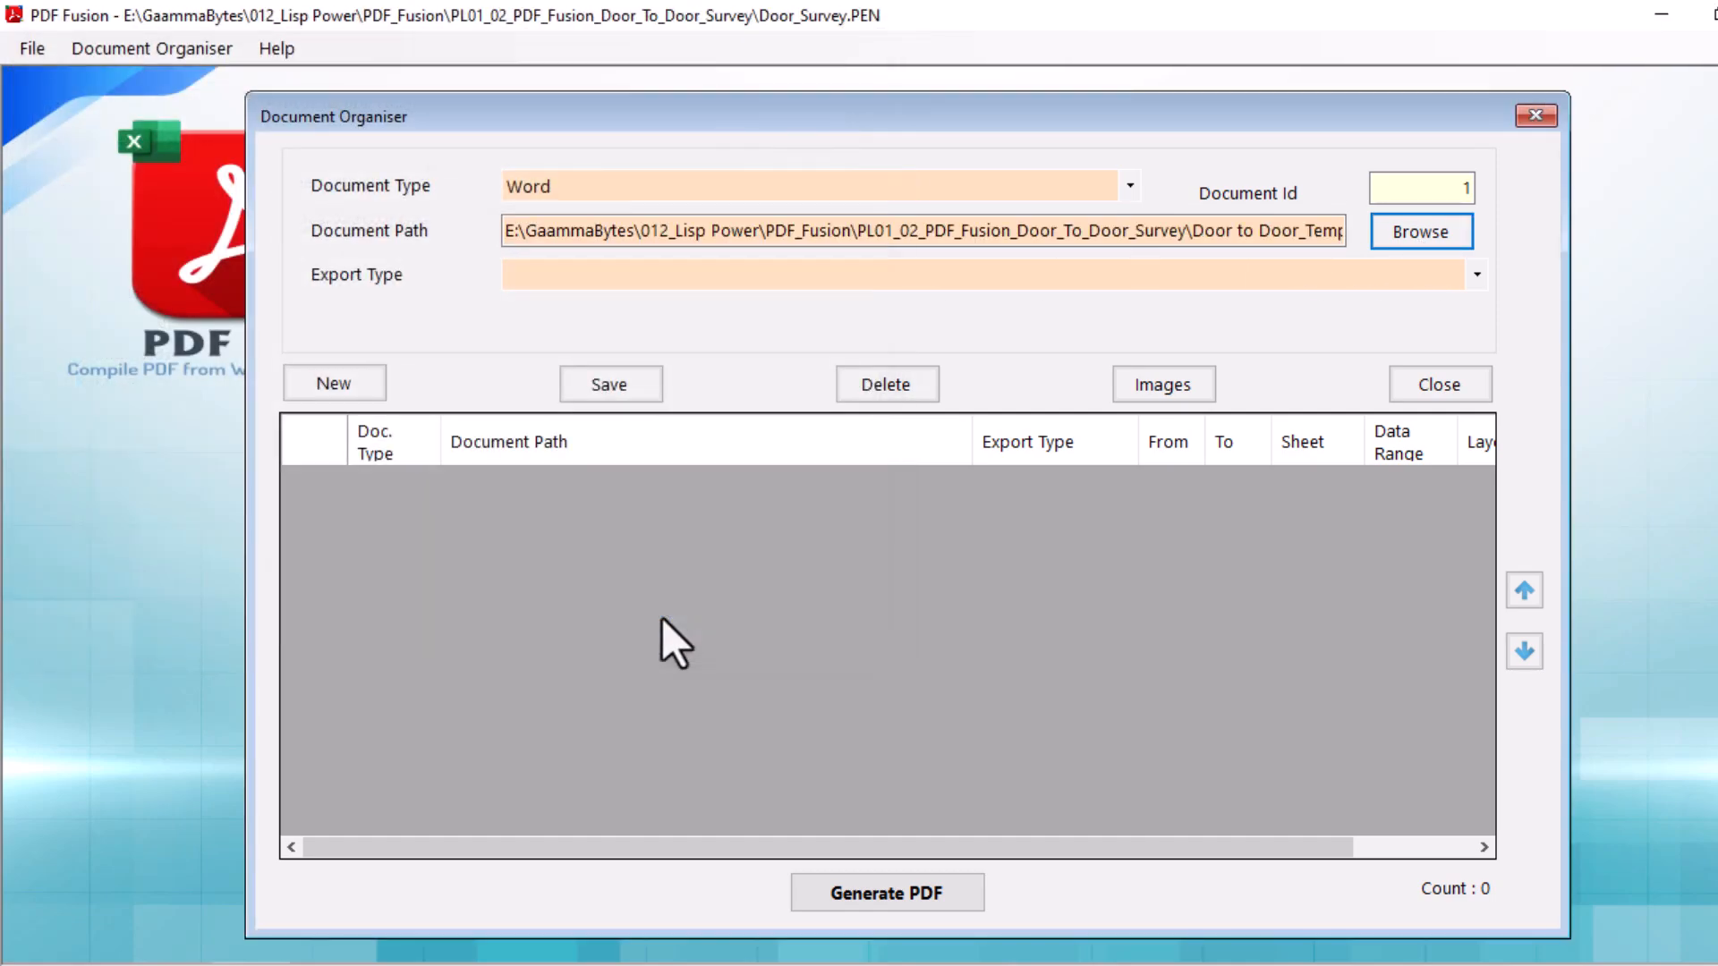
Set the export type to Entire File and save the Word template entry to the document list.
{"action": "left_click", "coordinate": [585, 283]}
{"action": "left_click", "coordinate": [582, 314]}
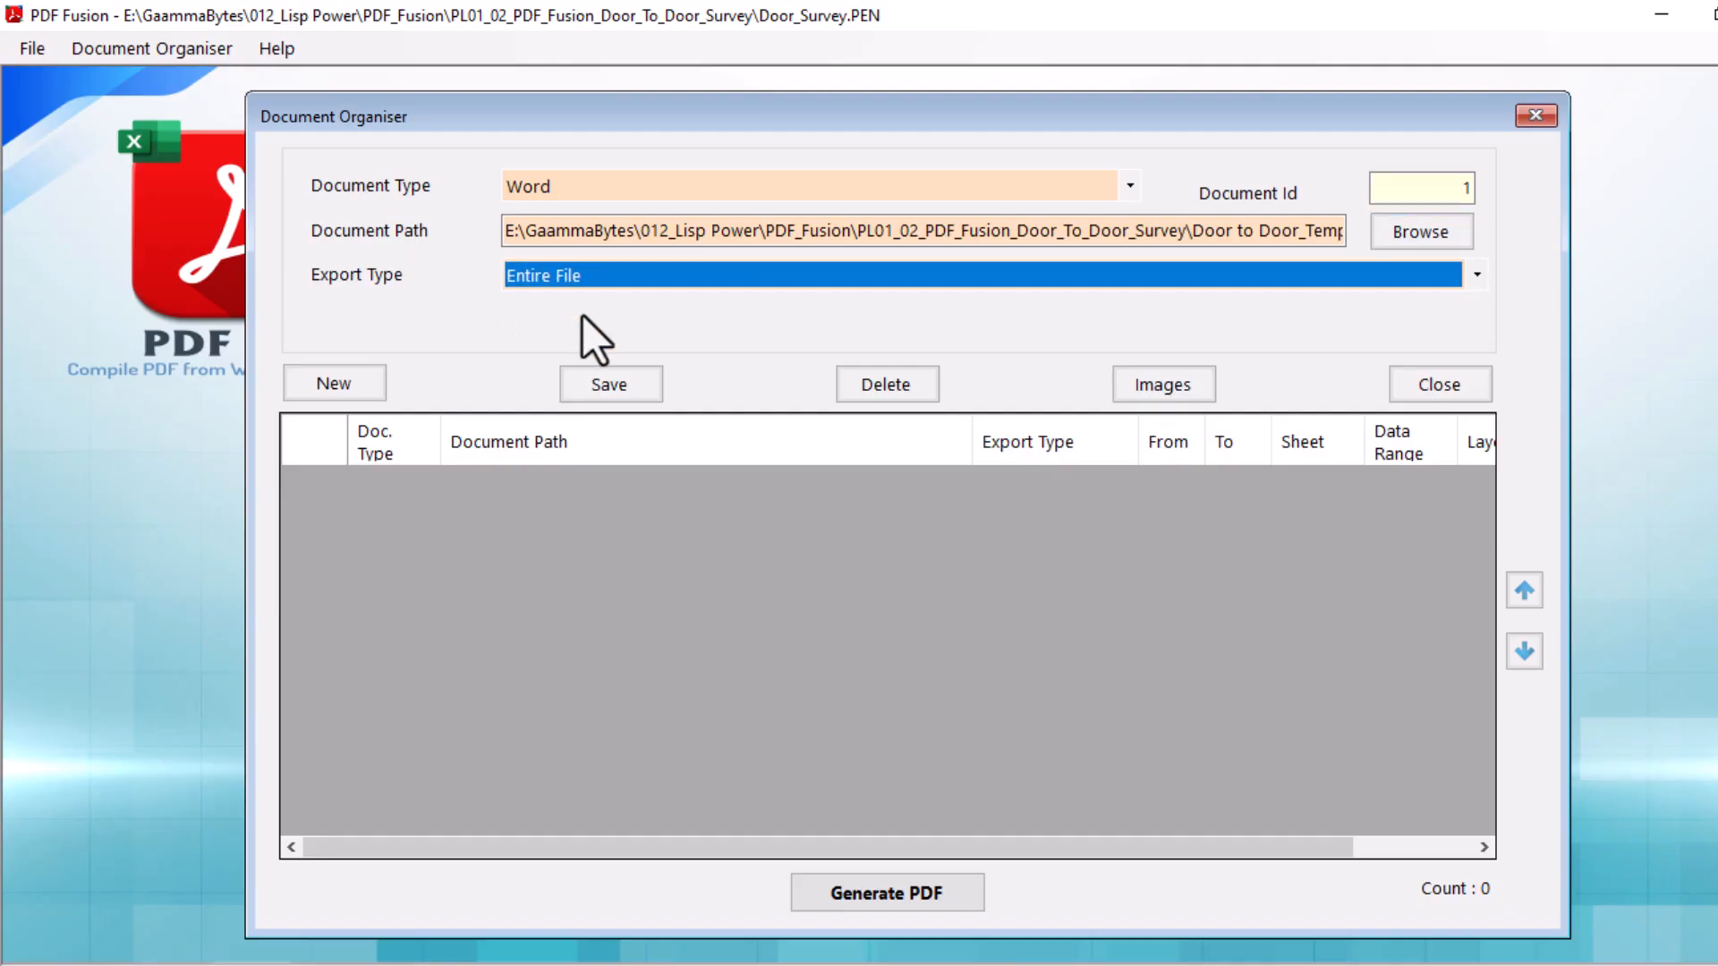
{"action": "left_click", "coordinate": [599, 394]}
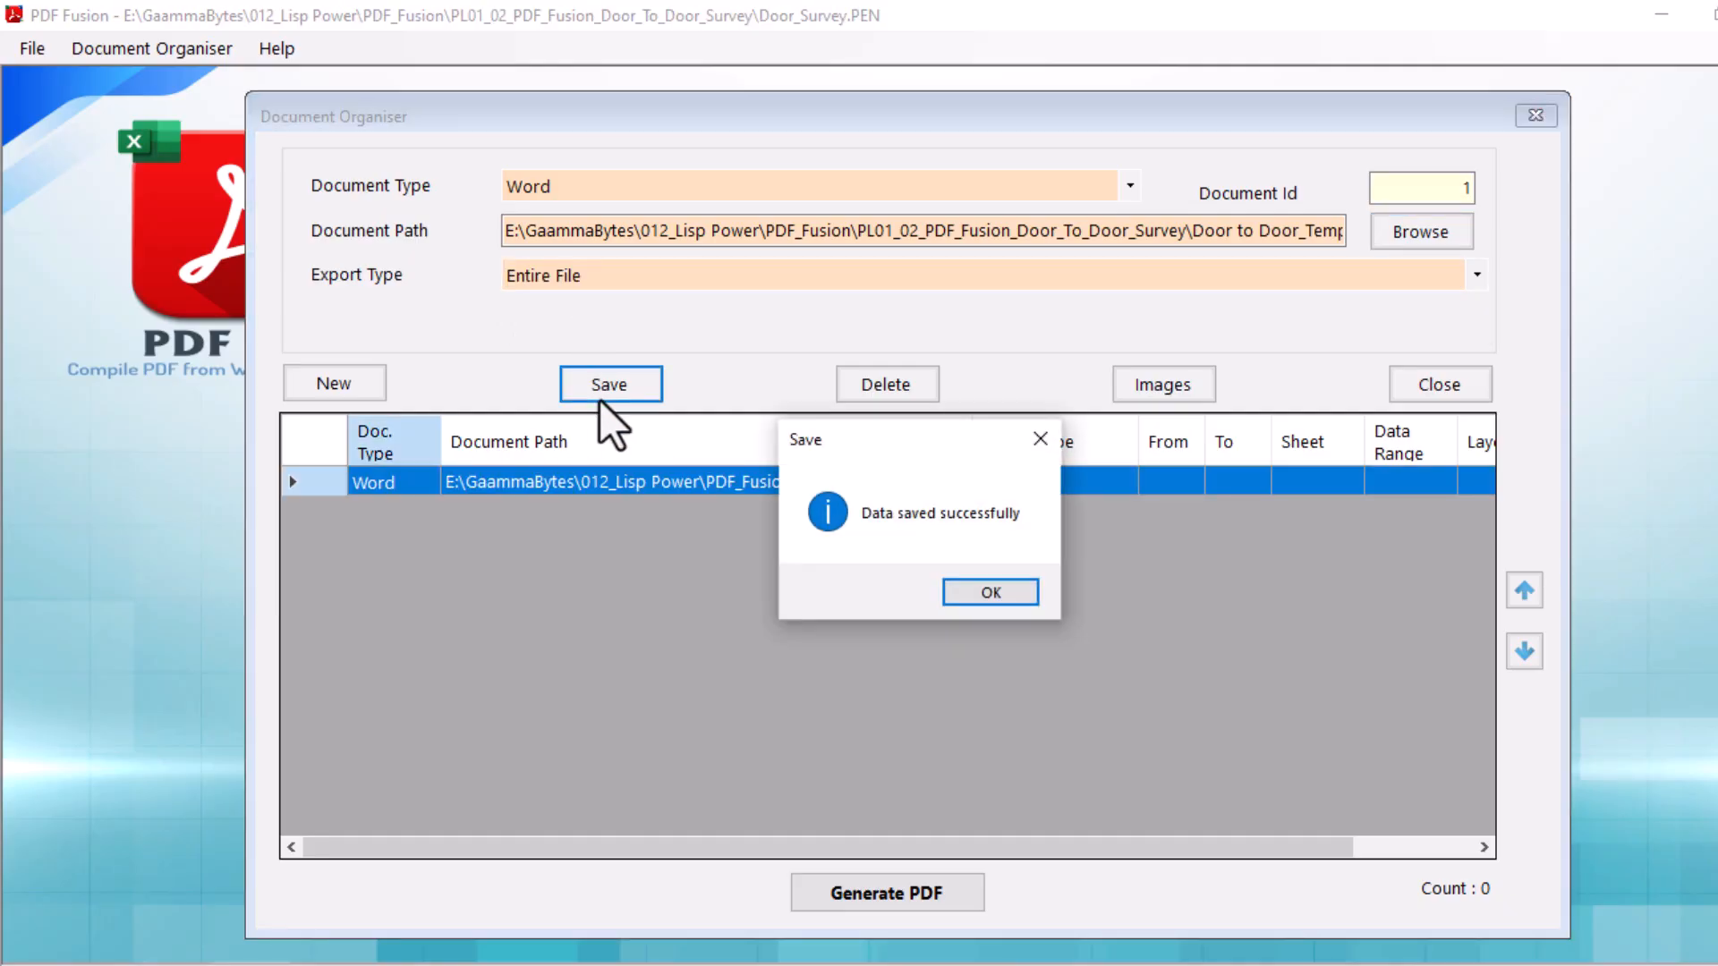
{"action": "left_click", "coordinate": [960, 594]}
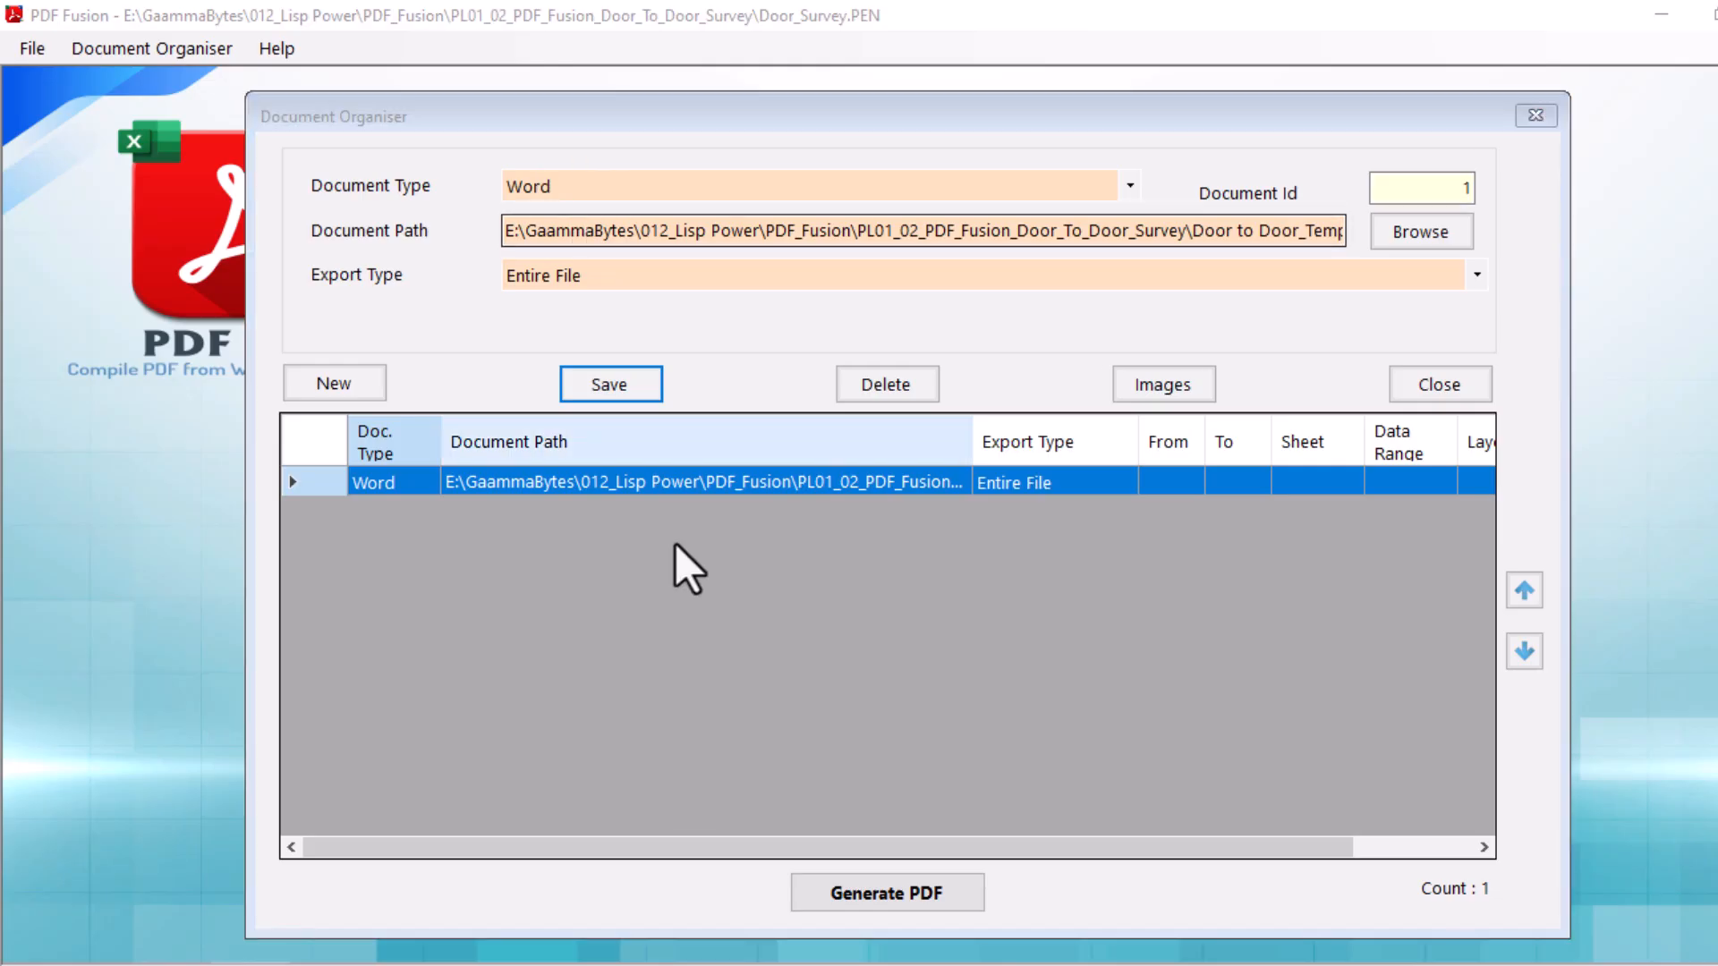
{"action": "left_click", "coordinate": [694, 486]}
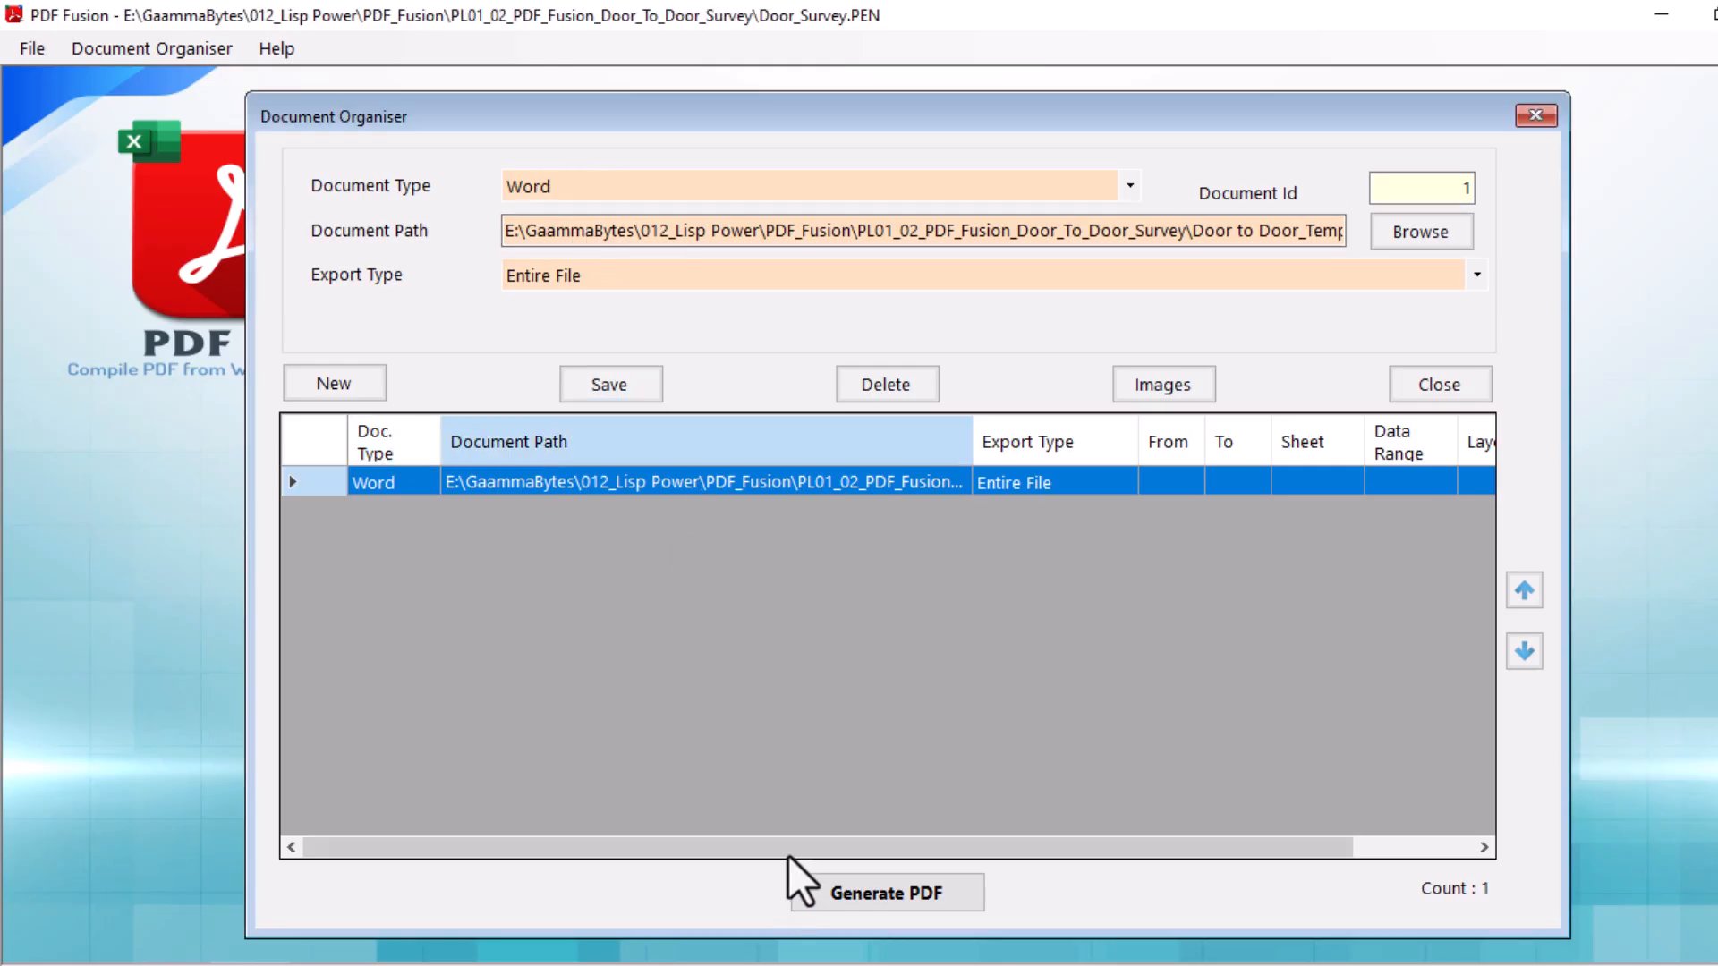
{"action": "left_click_drag", "start_coordinate": [791, 846], "coordinate": [745, 861]}
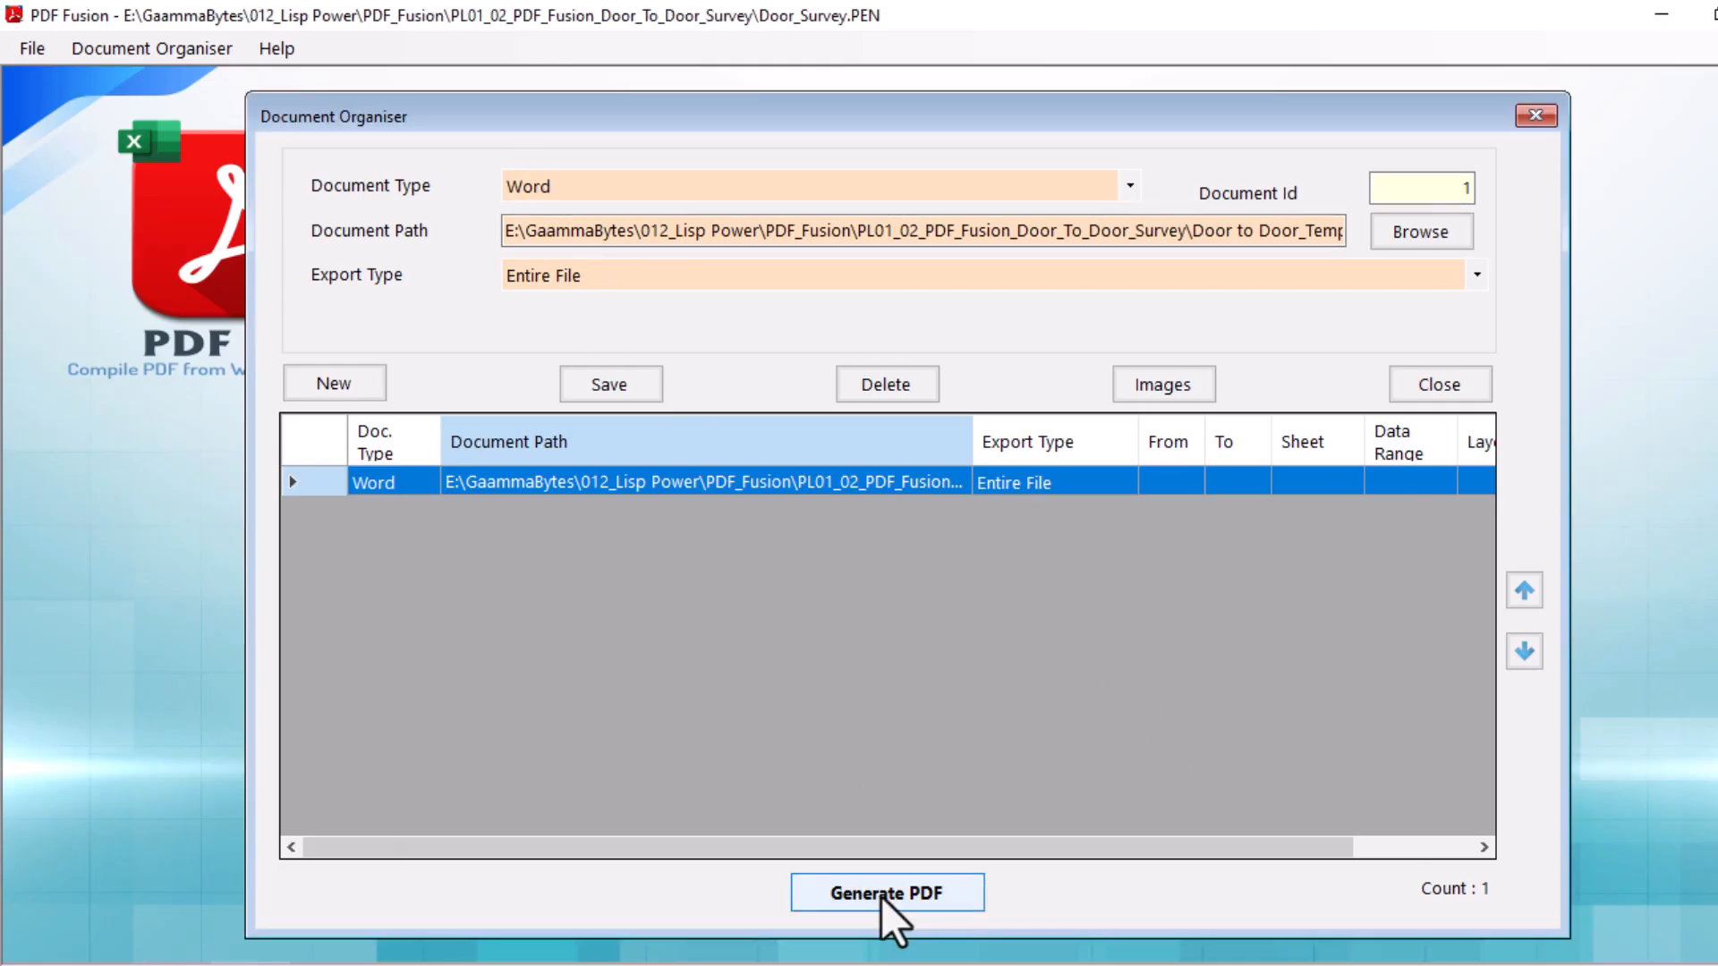
Start PDF generation with the output folder in the Door_To_Door_Survey project directory and the output file name DoorSurvey.
{"action": "left_click", "coordinate": [884, 898]}
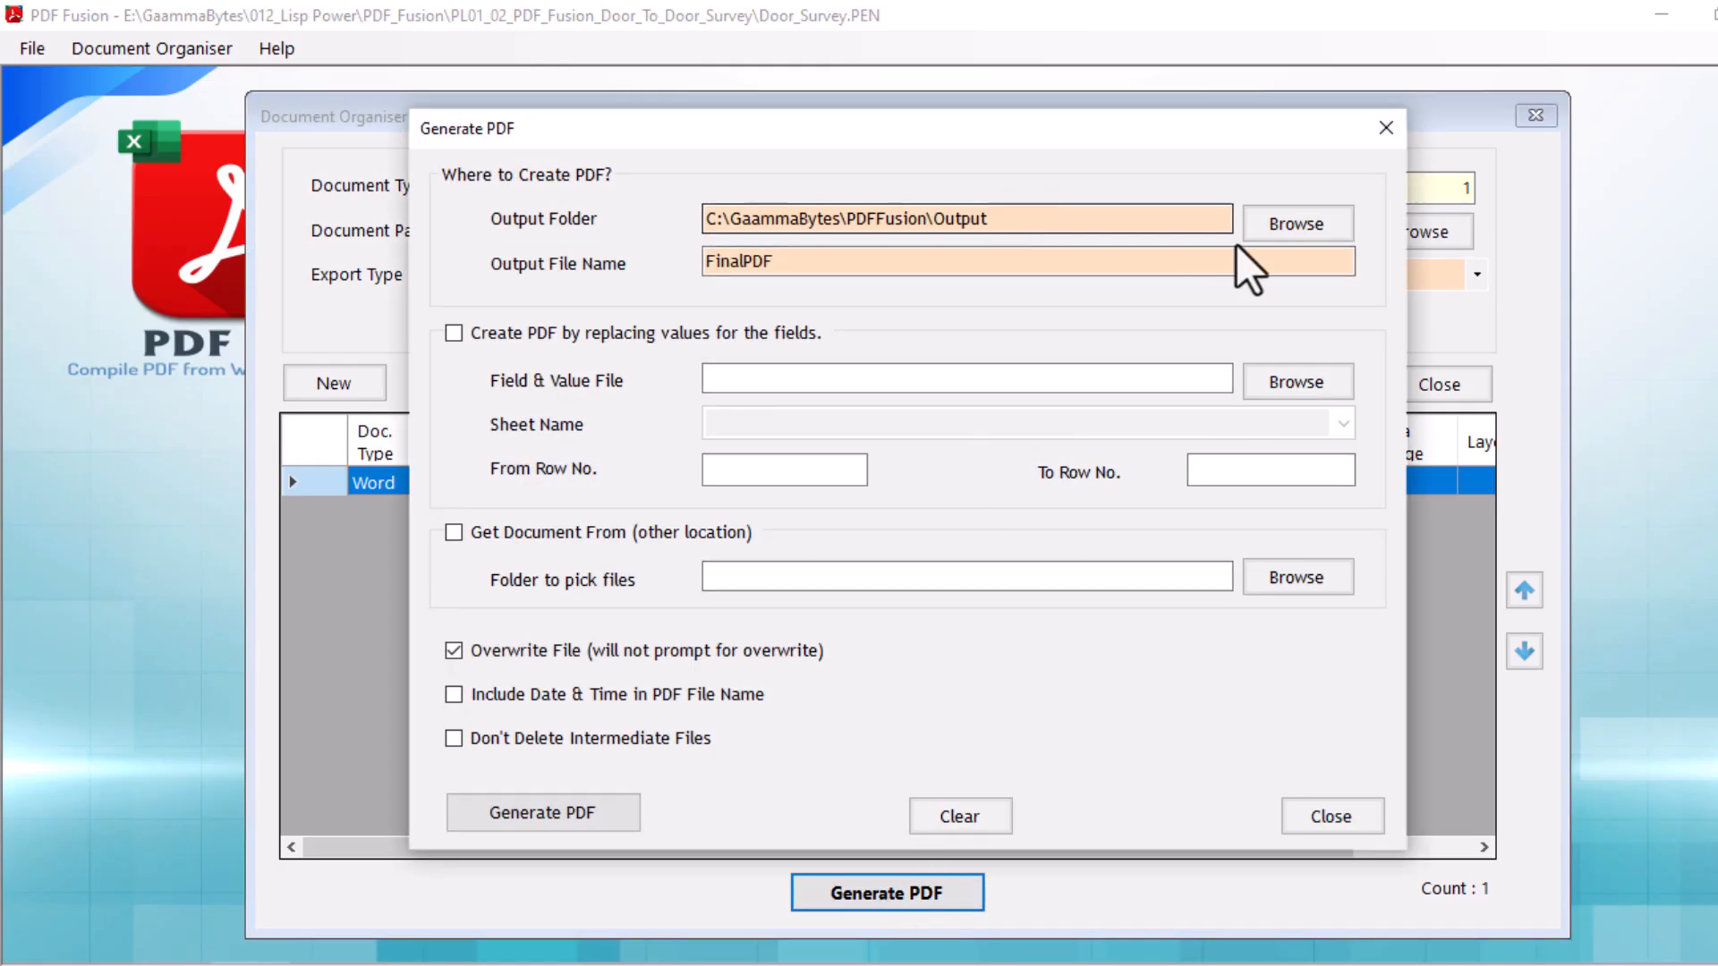
{"action": "left_click", "coordinate": [1280, 227]}
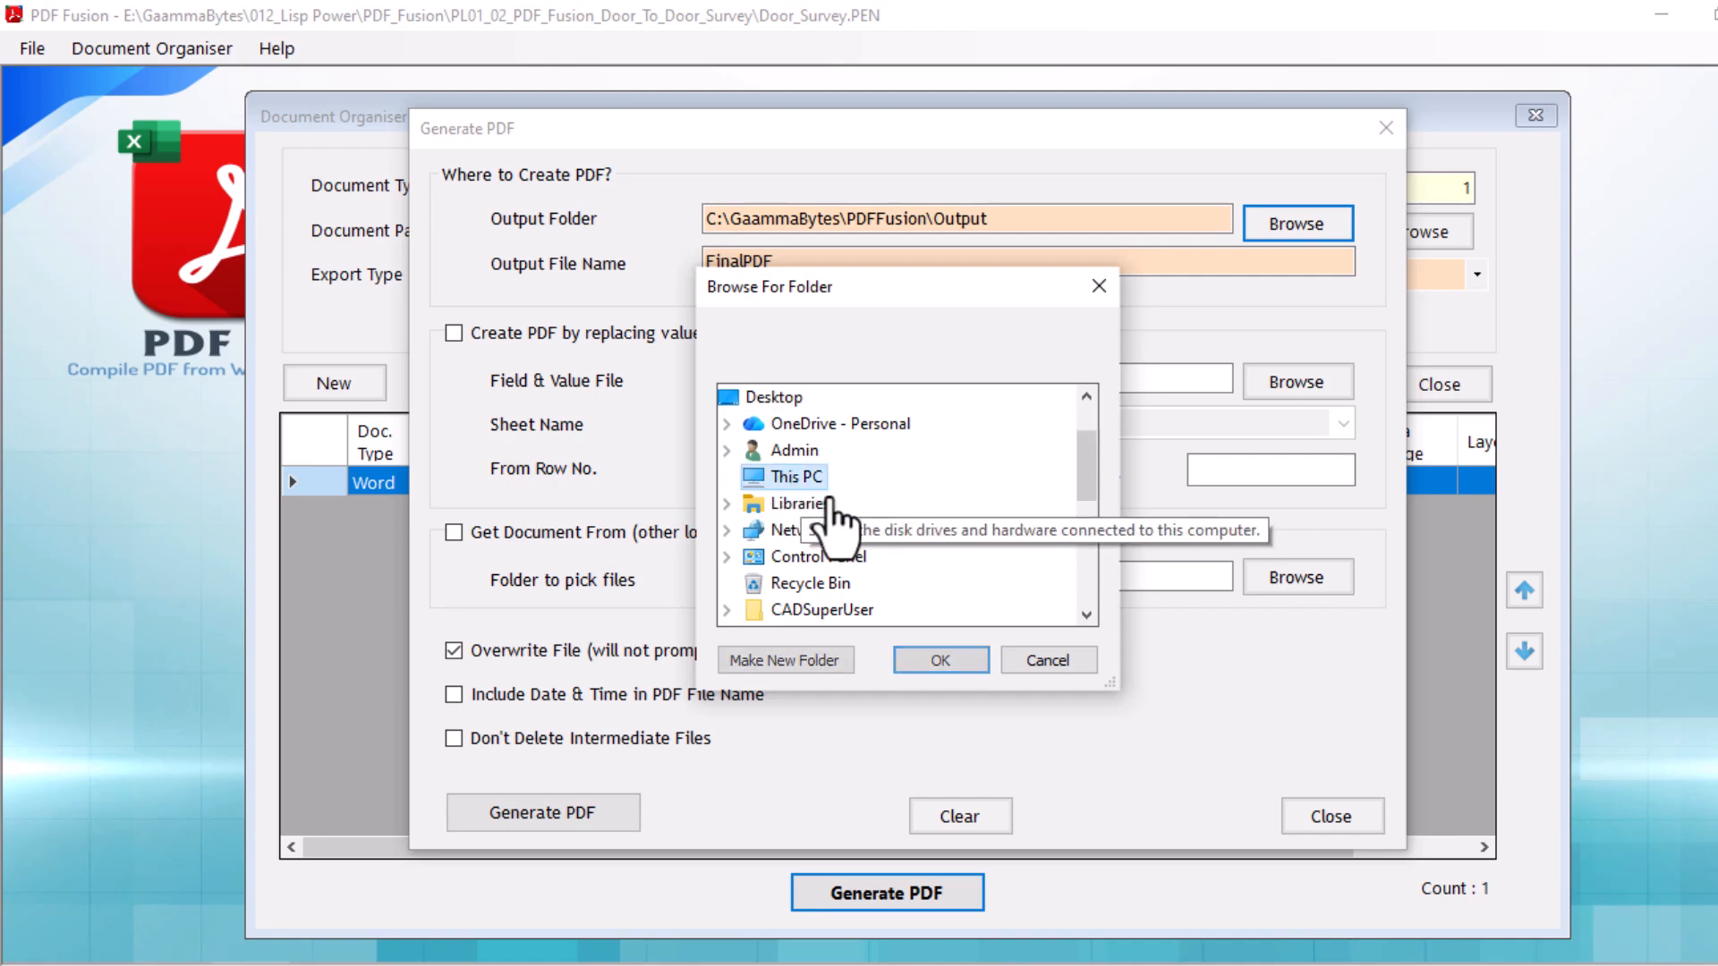
{"action": "left_click", "coordinate": [941, 659]}
{"action": "left_click_drag", "start_coordinate": [773, 261], "coordinate": [672, 267]}
{"action": "type", "text": "DoorSurvey"}
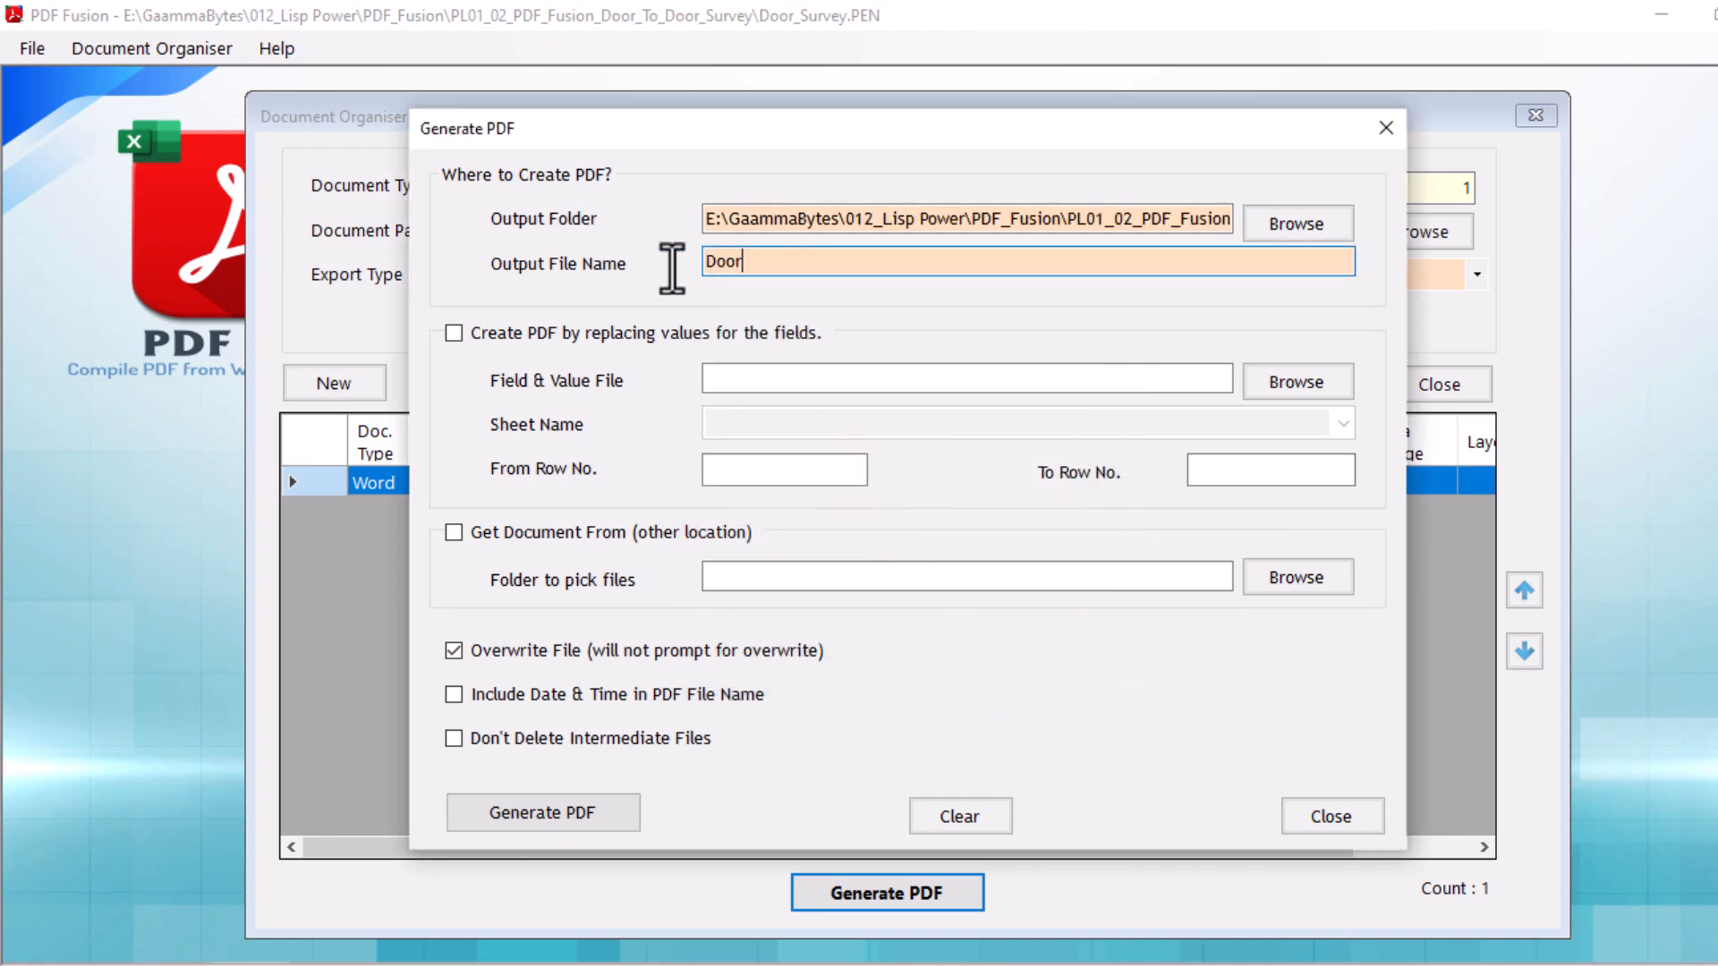
Enable creating the PDF by replacing field values and load Door to Door_Data.csv as the field and value file.
{"action": "left_click", "coordinate": [620, 341]}
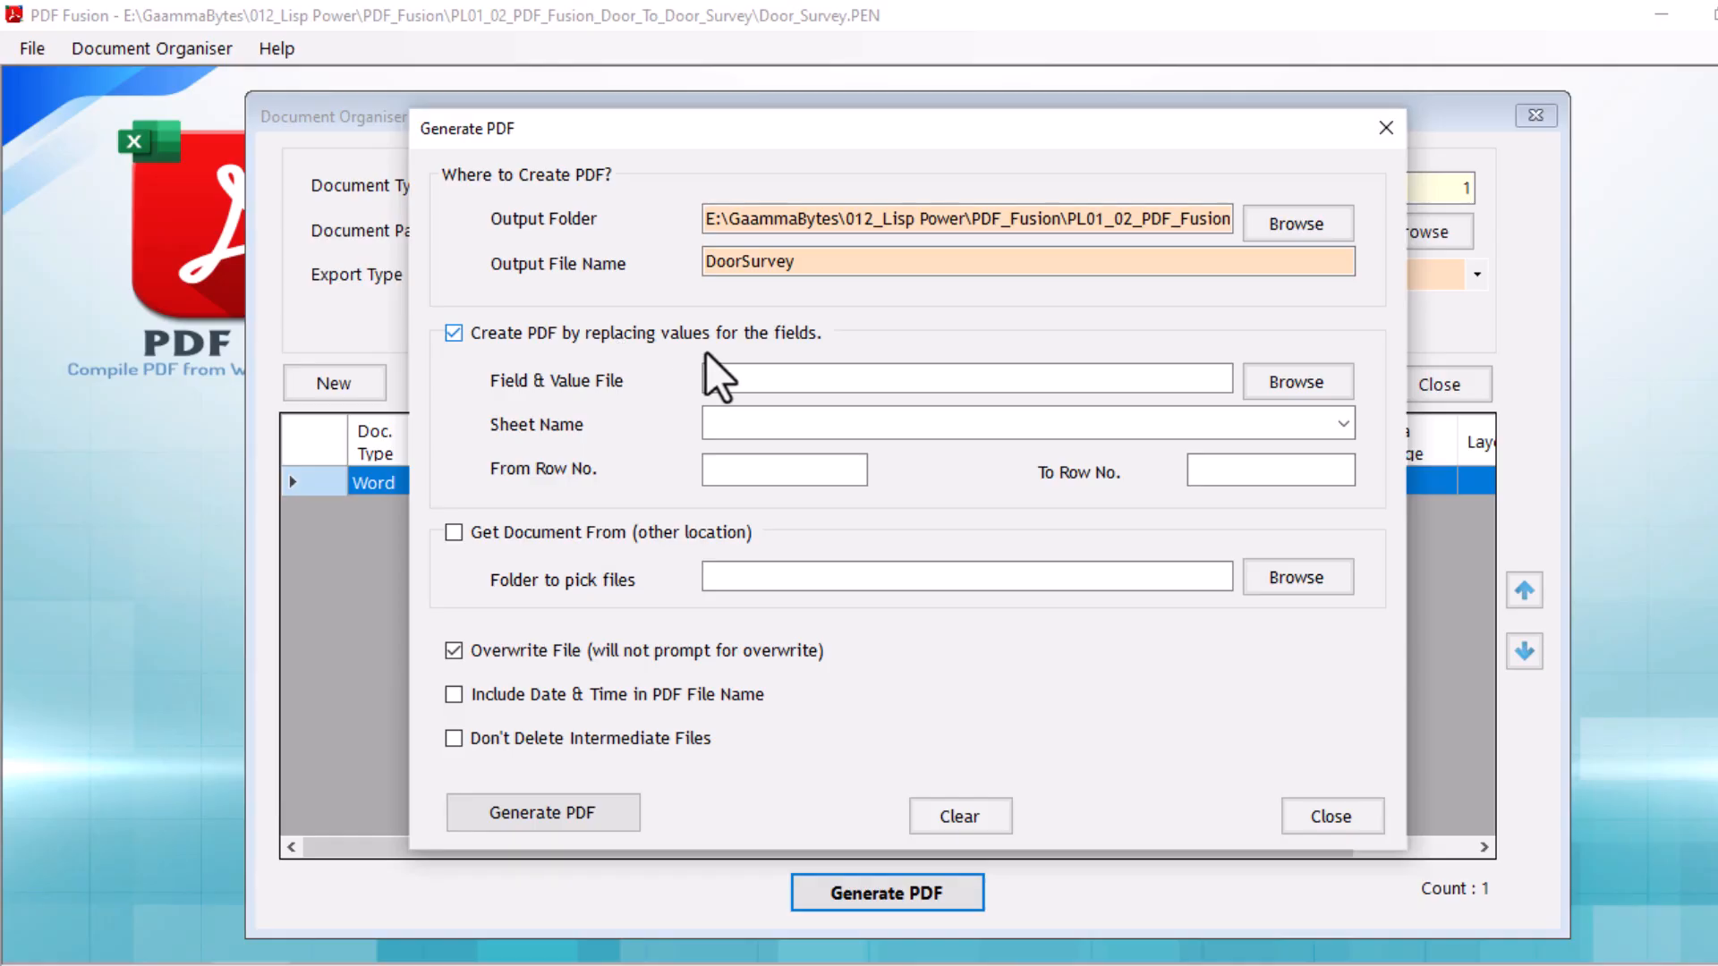
{"action": "left_click", "coordinate": [1297, 384]}
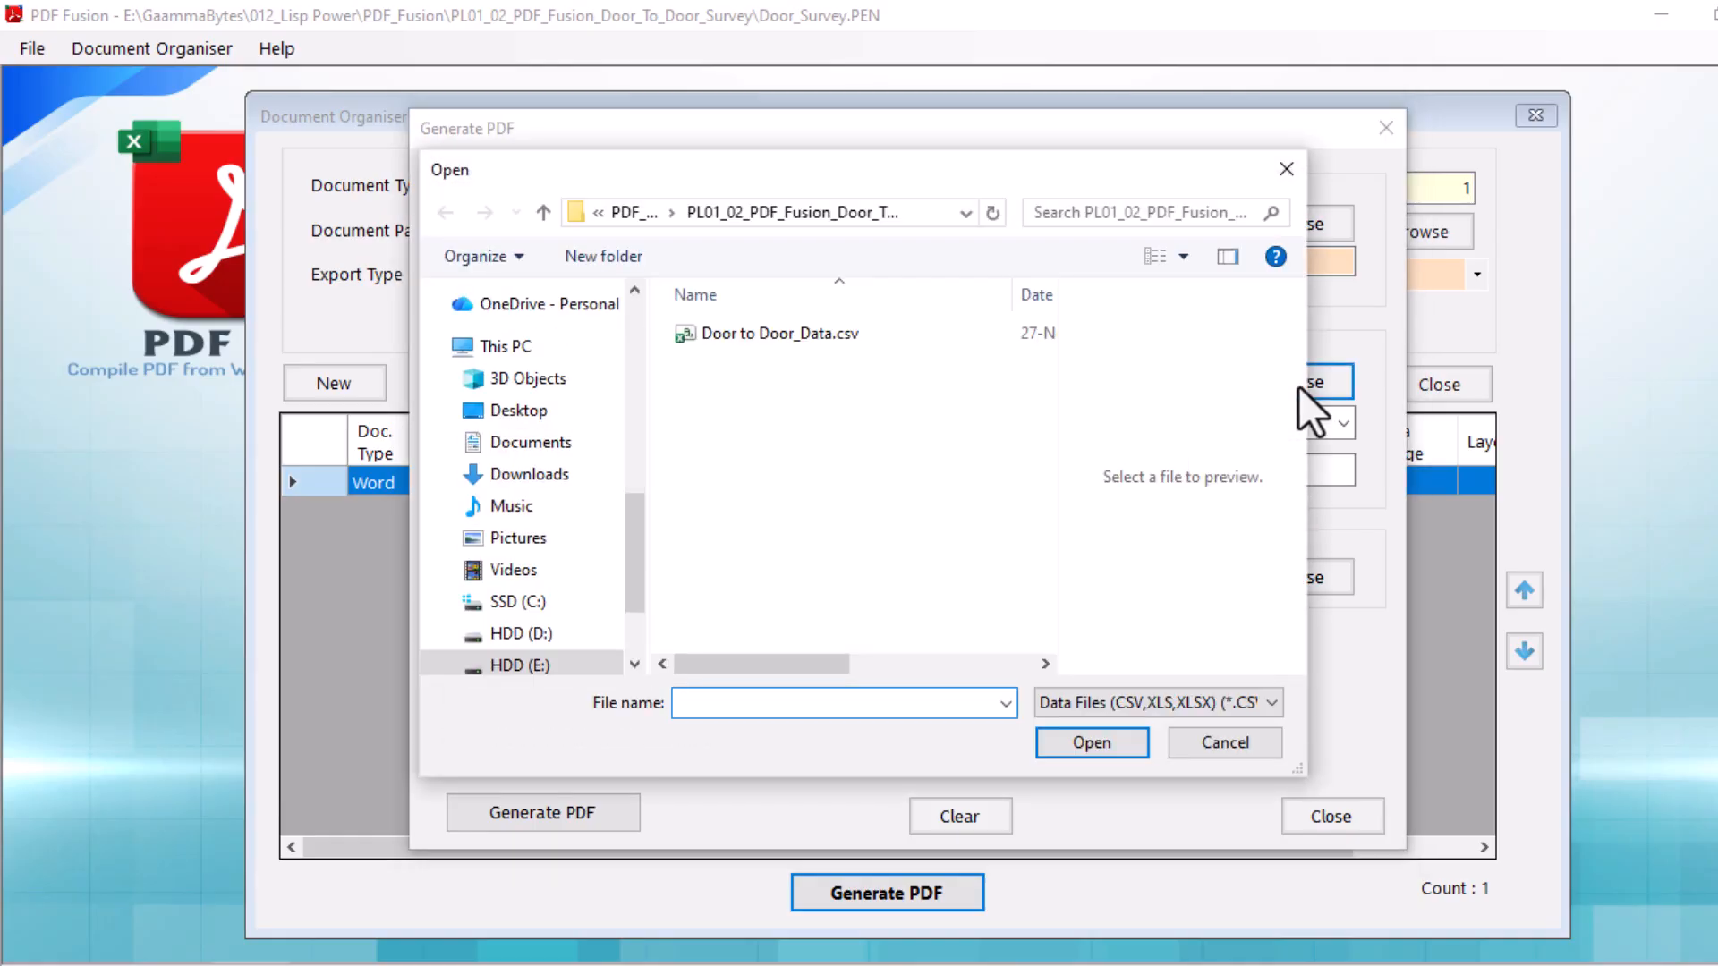
{"action": "left_click", "coordinate": [825, 338]}
{"action": "left_click", "coordinate": [825, 338]}
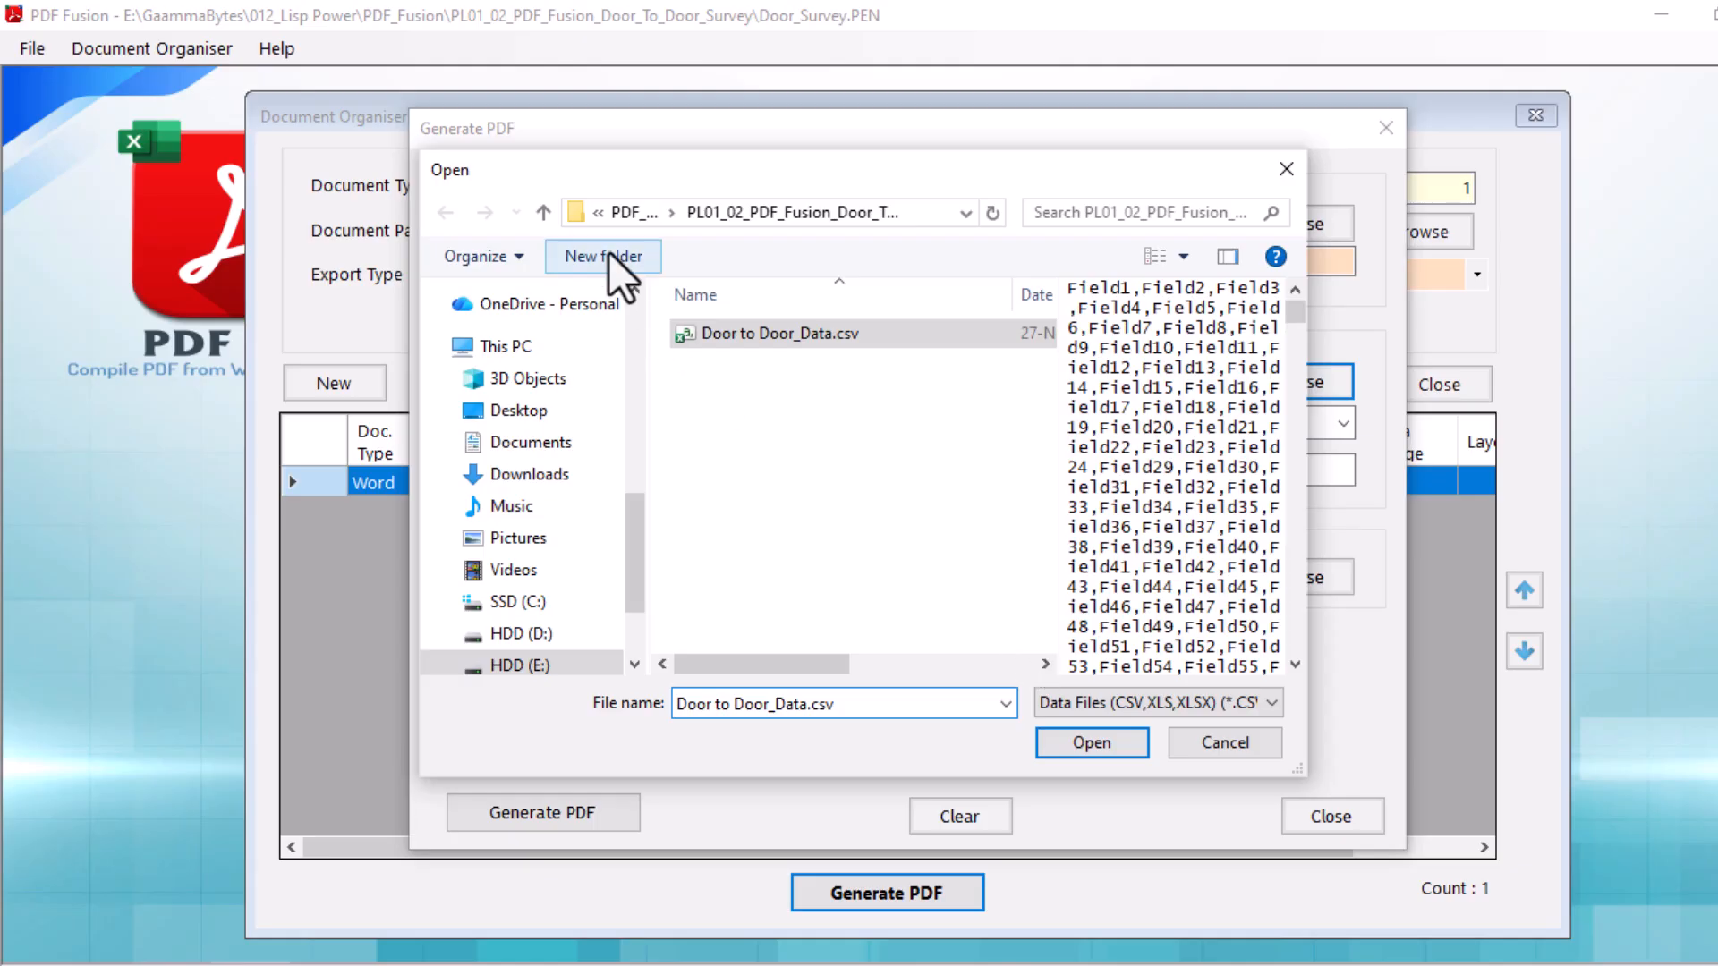
{"action": "left_click", "coordinate": [1074, 746]}
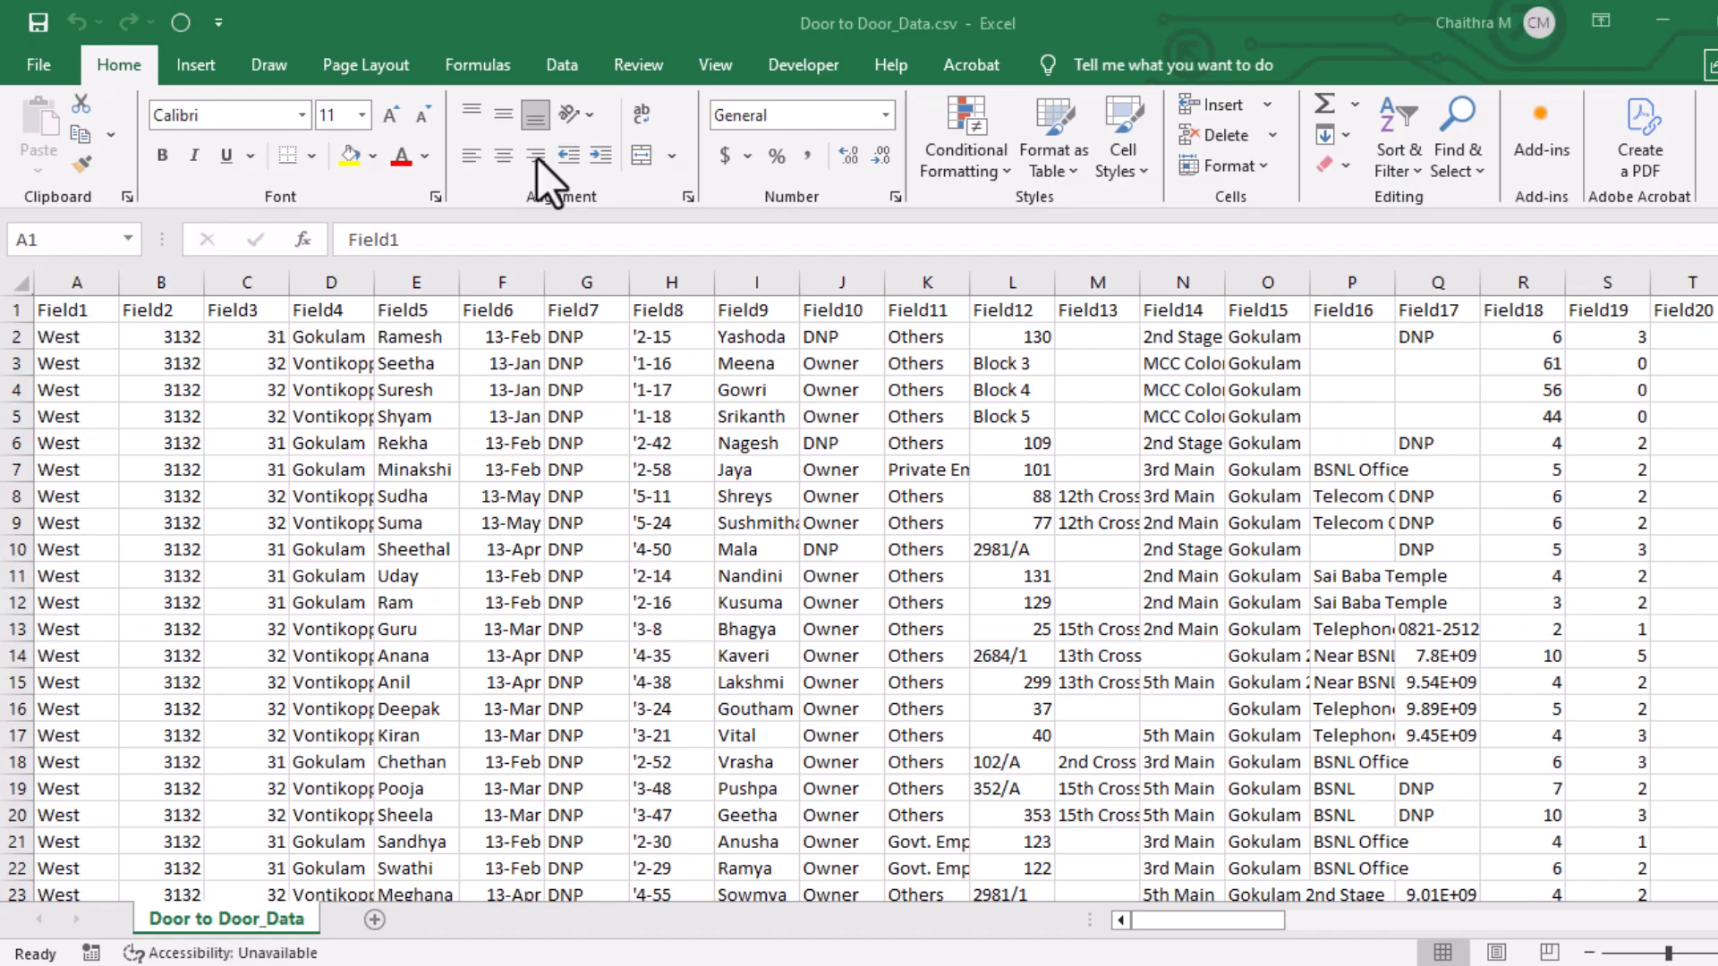
Examine the field columns in Door to Door_Data.csv and compare them with the placeholders in Door to Door_Template.doc.
{"action": "left_click_drag", "start_coordinate": [1265, 924], "coordinate": [1194, 921]}
{"action": "left_click_drag", "start_coordinate": [1717, 483], "coordinate": [1717, 810]}
{"action": "key", "text": "alt+Tab"}
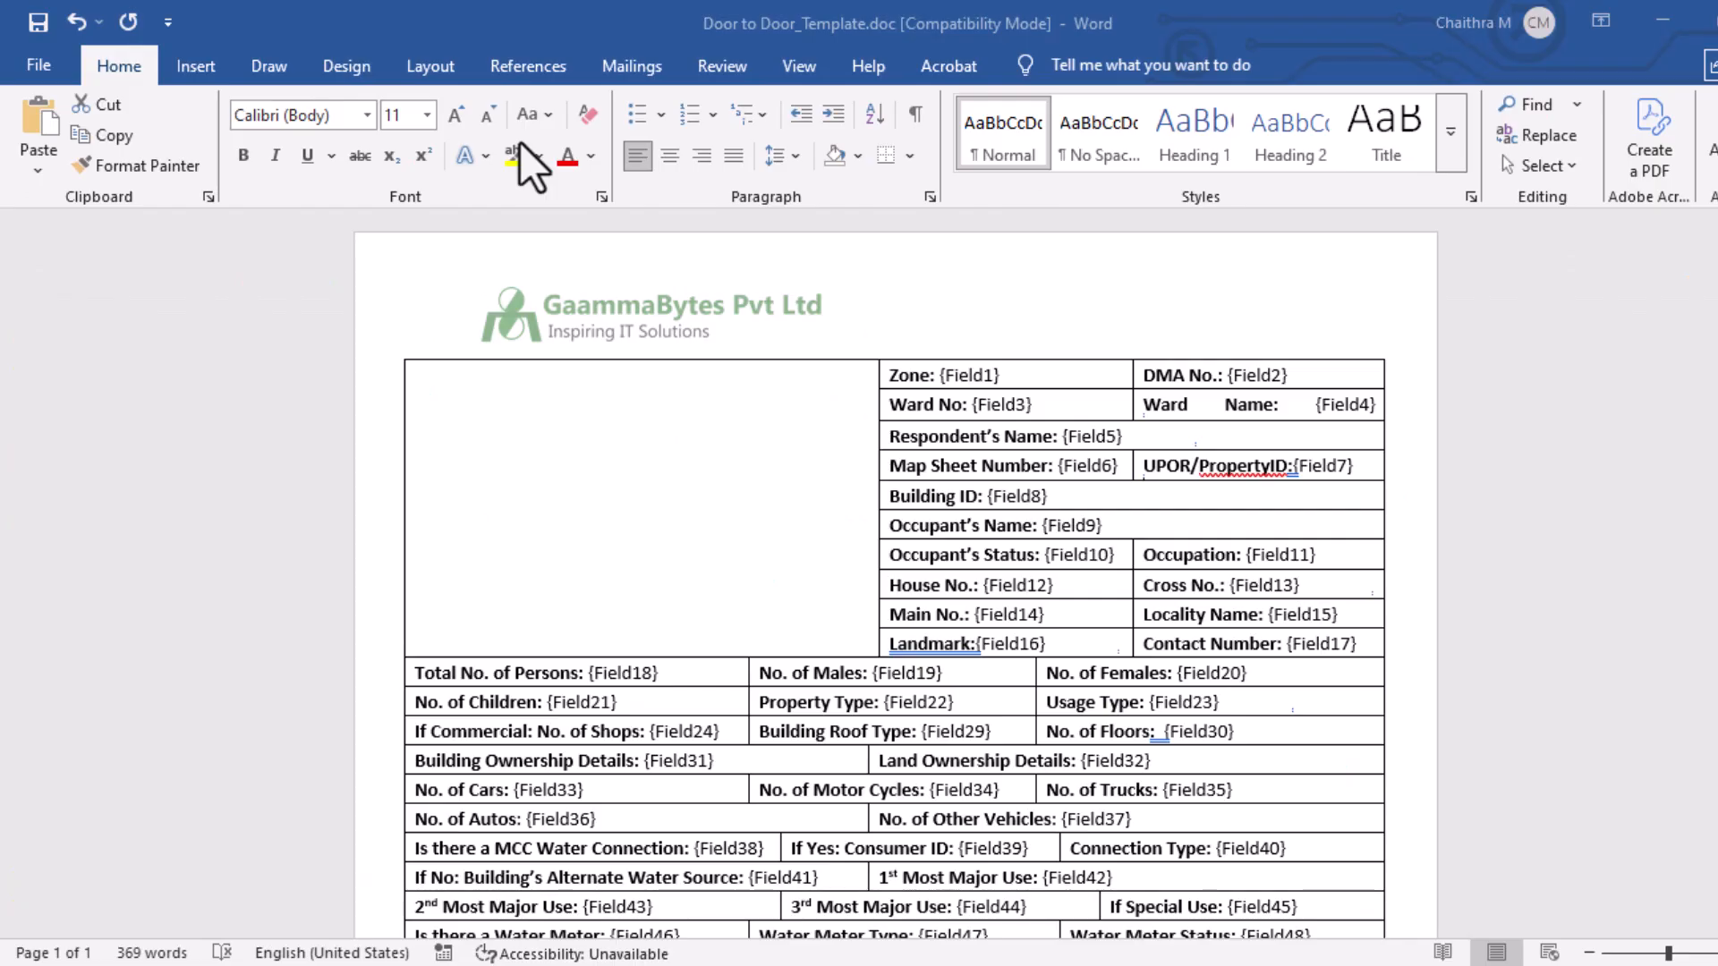
{"action": "left_click_drag", "start_coordinate": [939, 376], "coordinate": [1070, 375]}
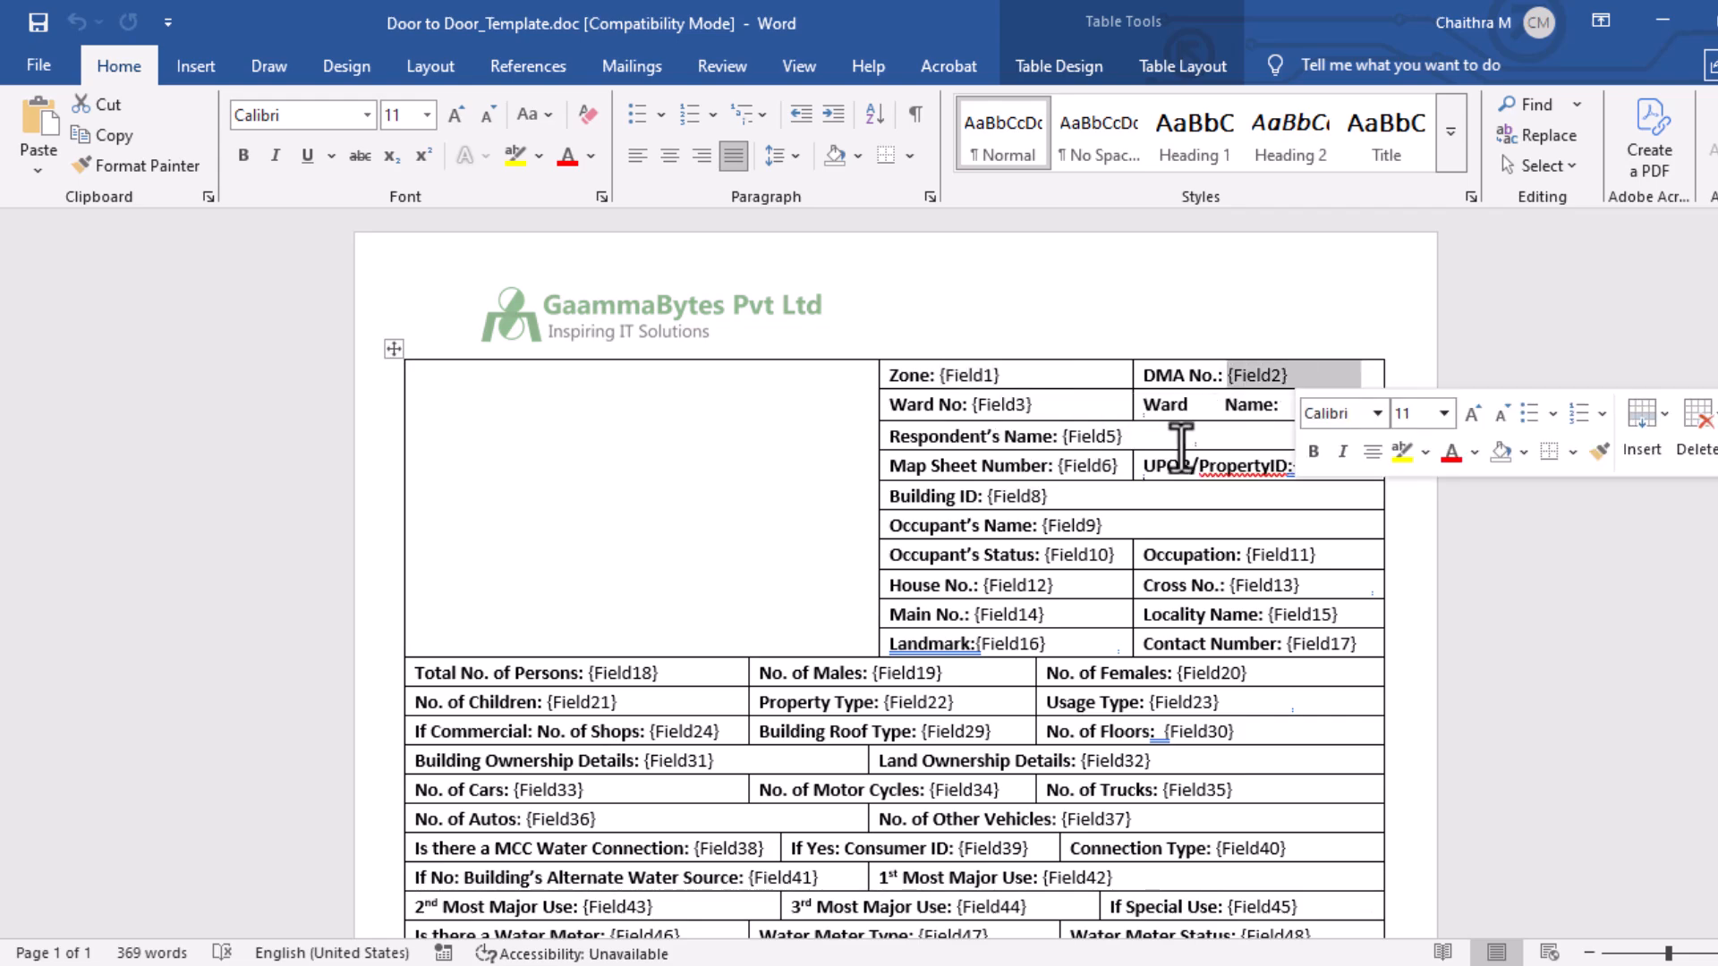
Examine the field placeholders throughout the table in Door to Door_Template.doc and the matching data rows in Door to Door_Data.csv.
{"action": "left_click_drag", "start_coordinate": [974, 405], "coordinate": [1093, 410]}
{"action": "left_click", "coordinate": [1139, 585]}
{"action": "scroll", "coordinate": [895, 573], "scroll_direction": "down", "scroll_amount": 10}
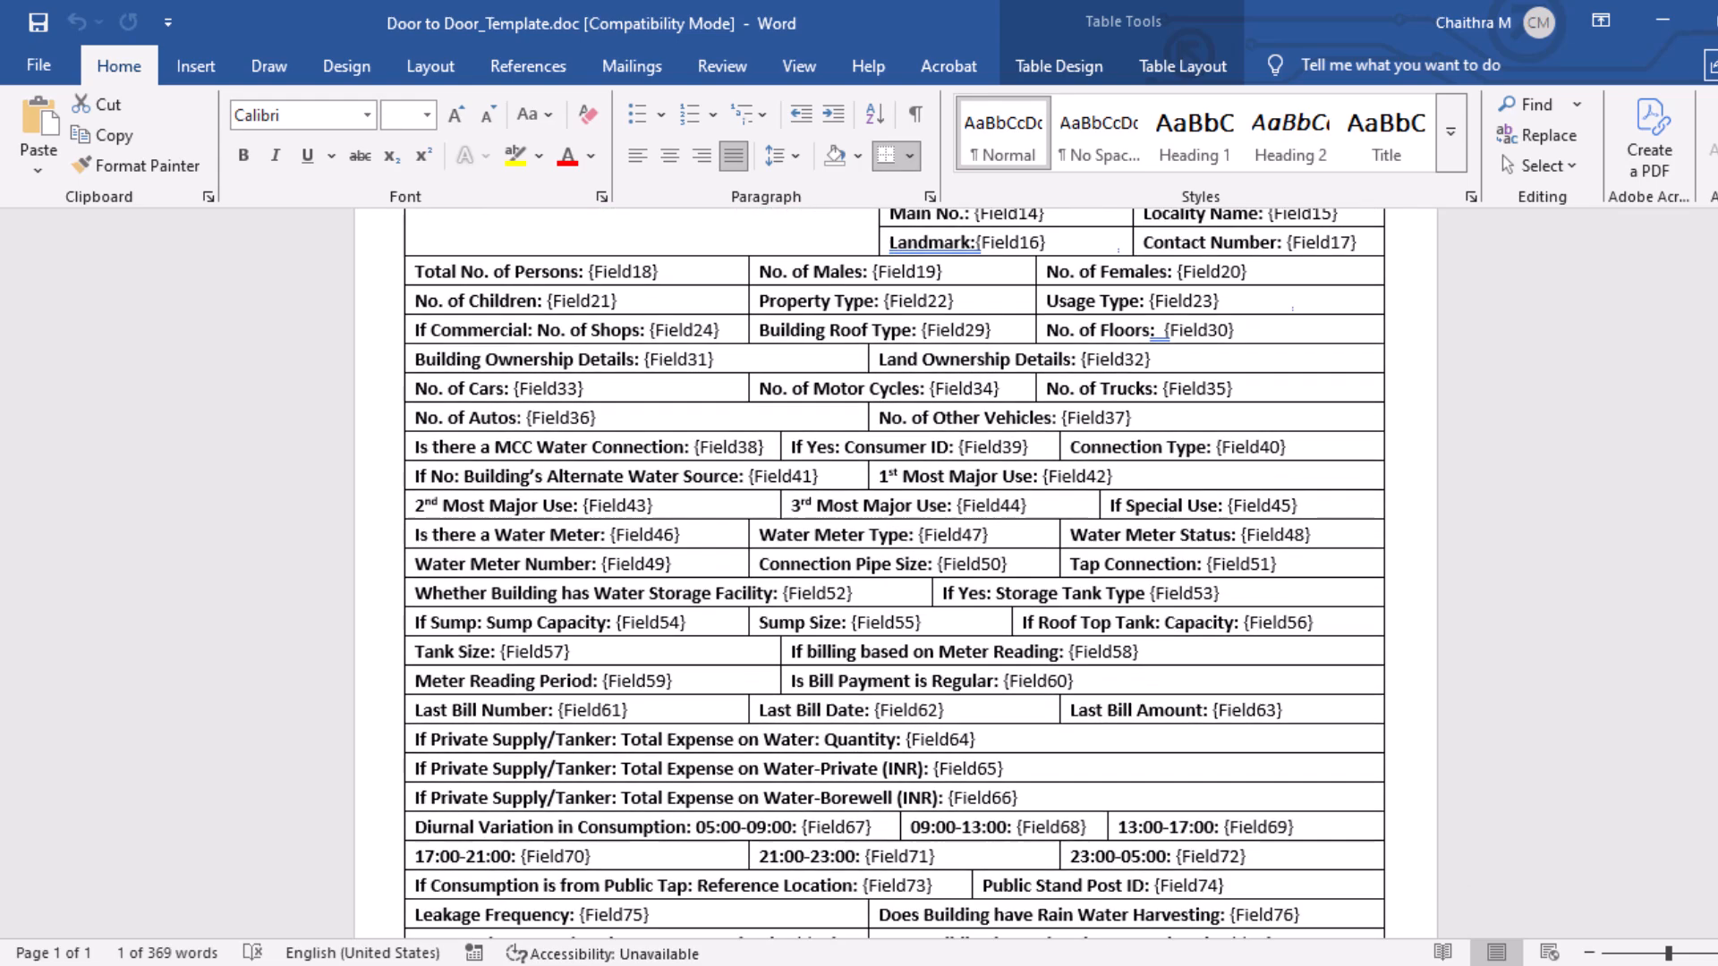
{"action": "scroll", "coordinate": [895, 573], "scroll_direction": "up", "scroll_amount": 10}
{"action": "key", "text": "ctrl+Home"}
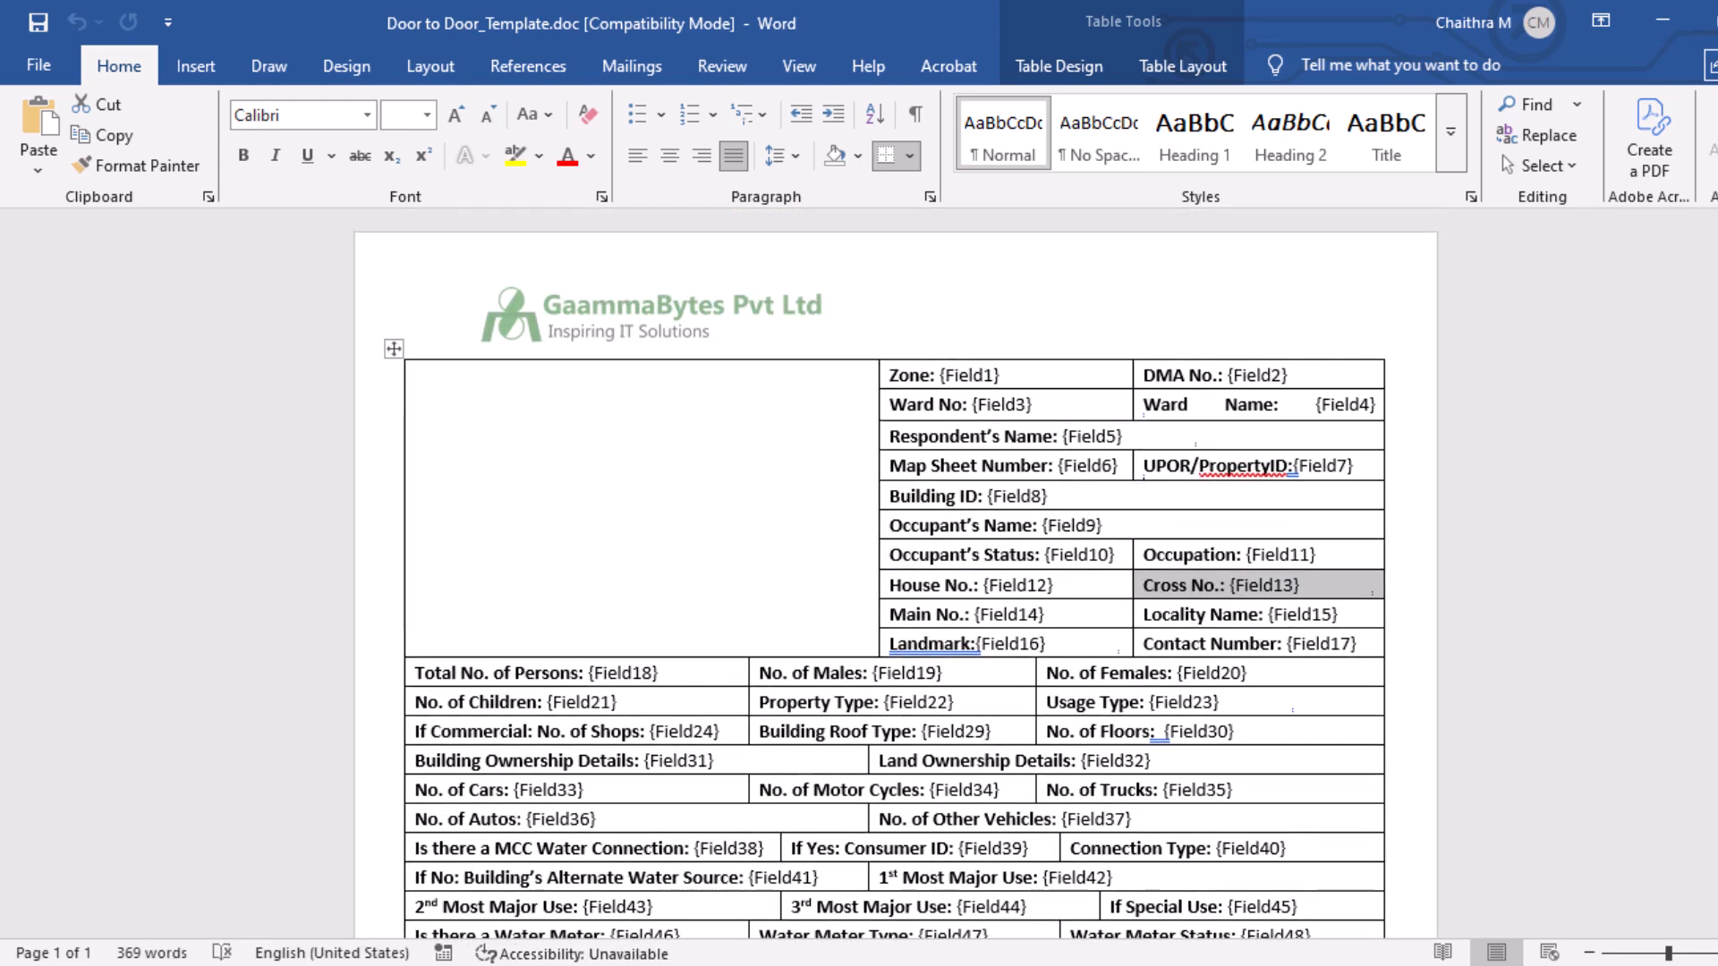
{"action": "key", "text": "alt+Tab"}
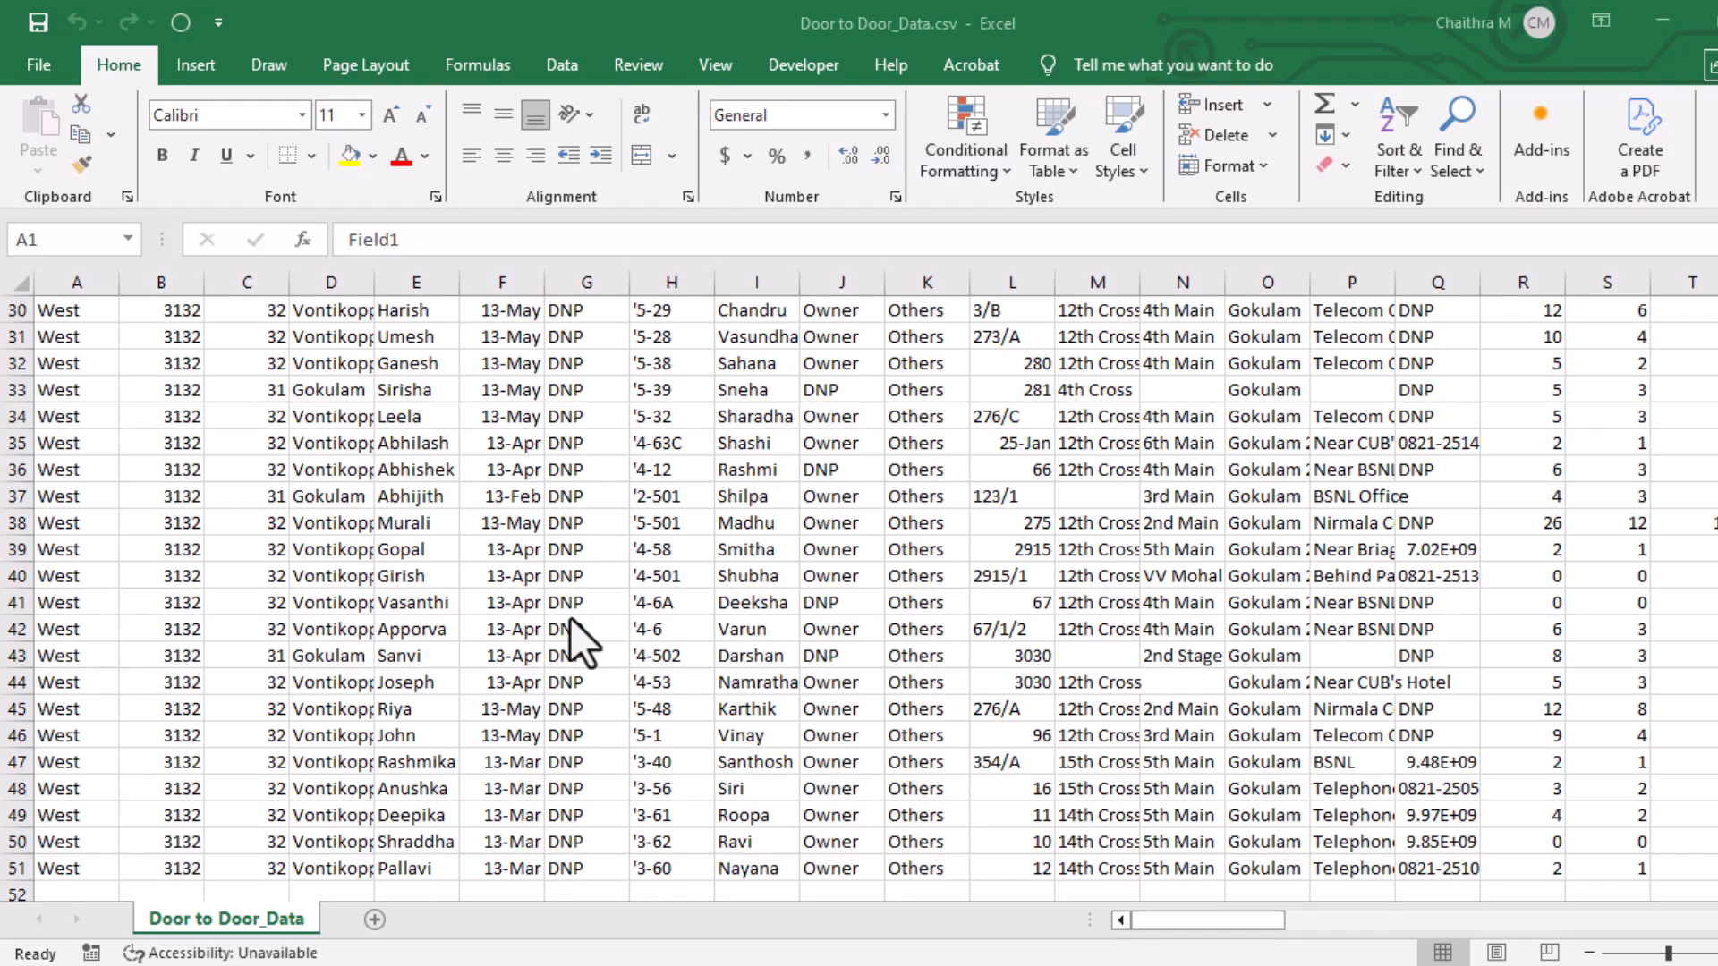
{"action": "scroll", "coordinate": [571, 617], "scroll_direction": "up", "scroll_amount": 10}
{"action": "scroll", "coordinate": [571, 618], "scroll_direction": "down", "scroll_amount": 5}
In PDF Fusion, set the field value rows from 1 to 10 and generate the survey PDFs.
{"action": "key", "text": "alt+Tab"}
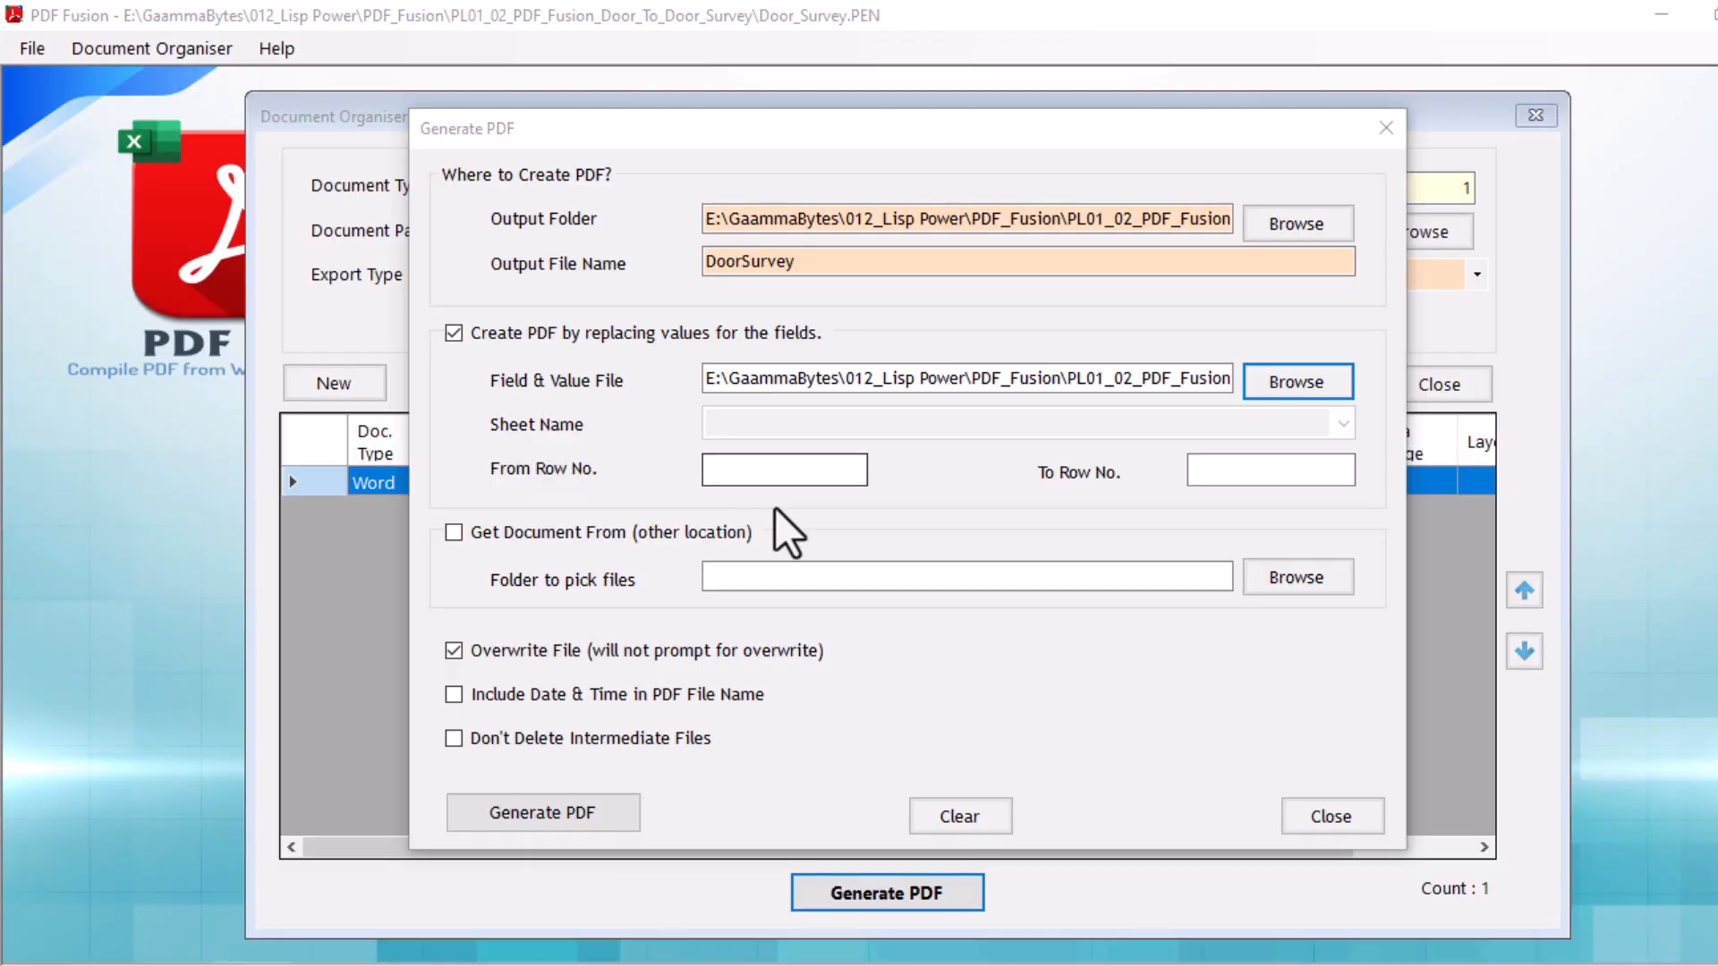
{"action": "left_click", "coordinate": [779, 476]}
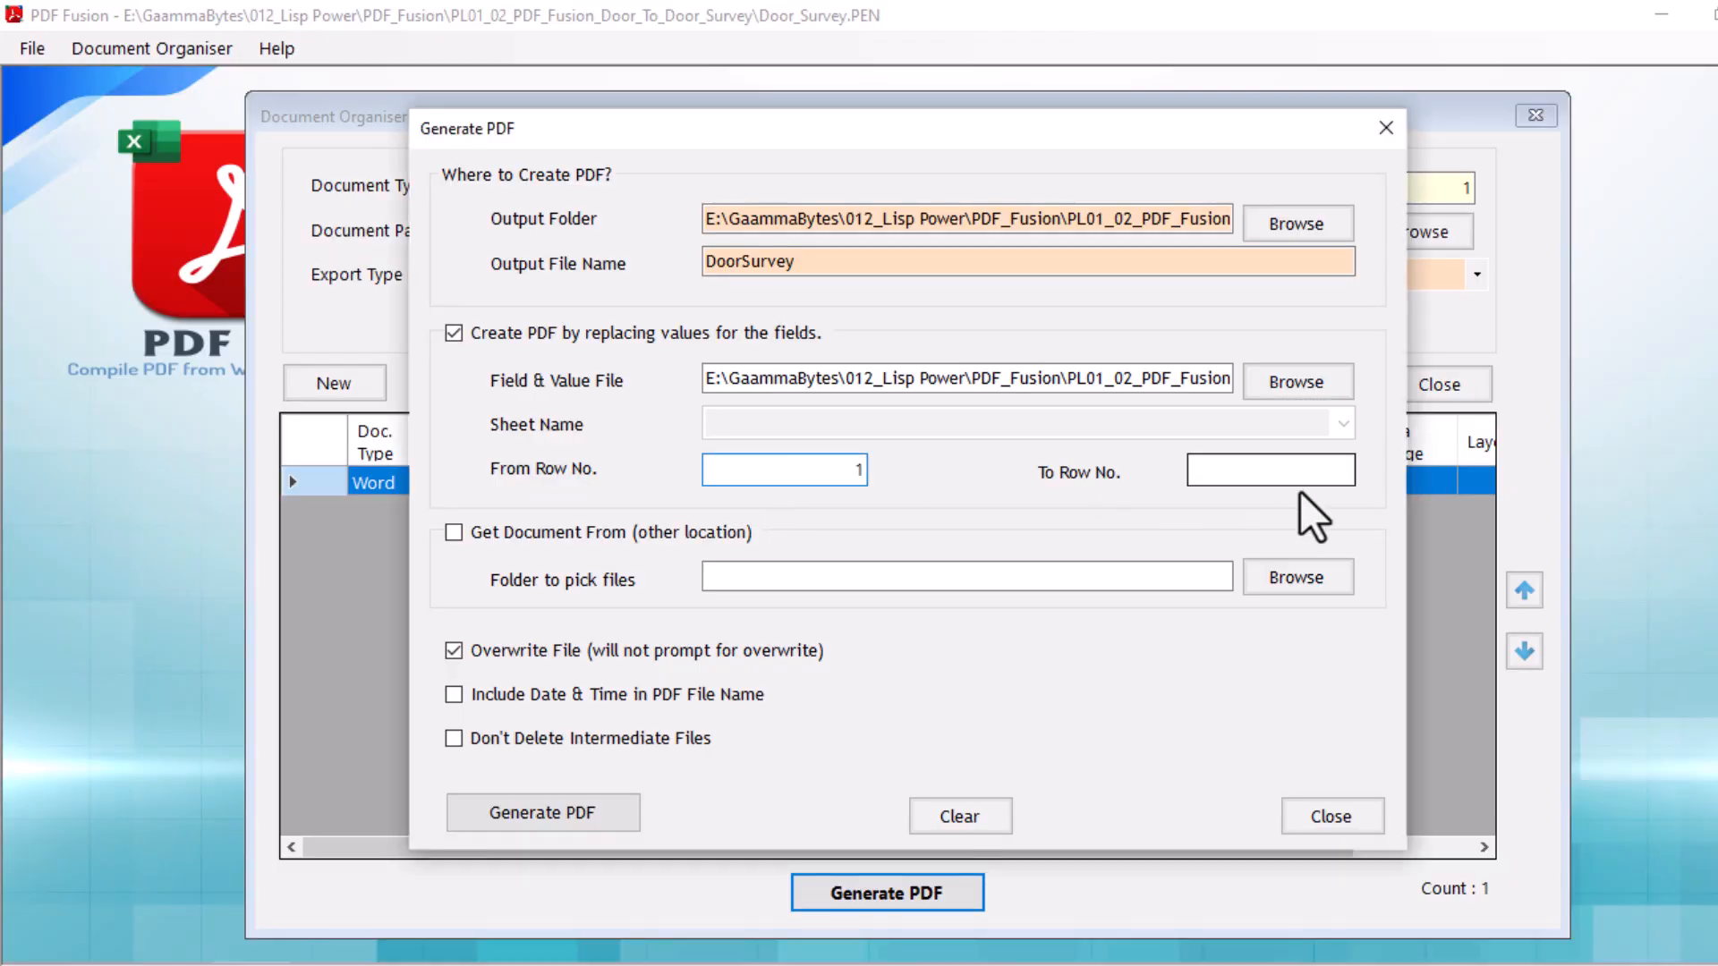
{"action": "left_click", "coordinate": [1324, 484]}
{"action": "type", "text": "10"}
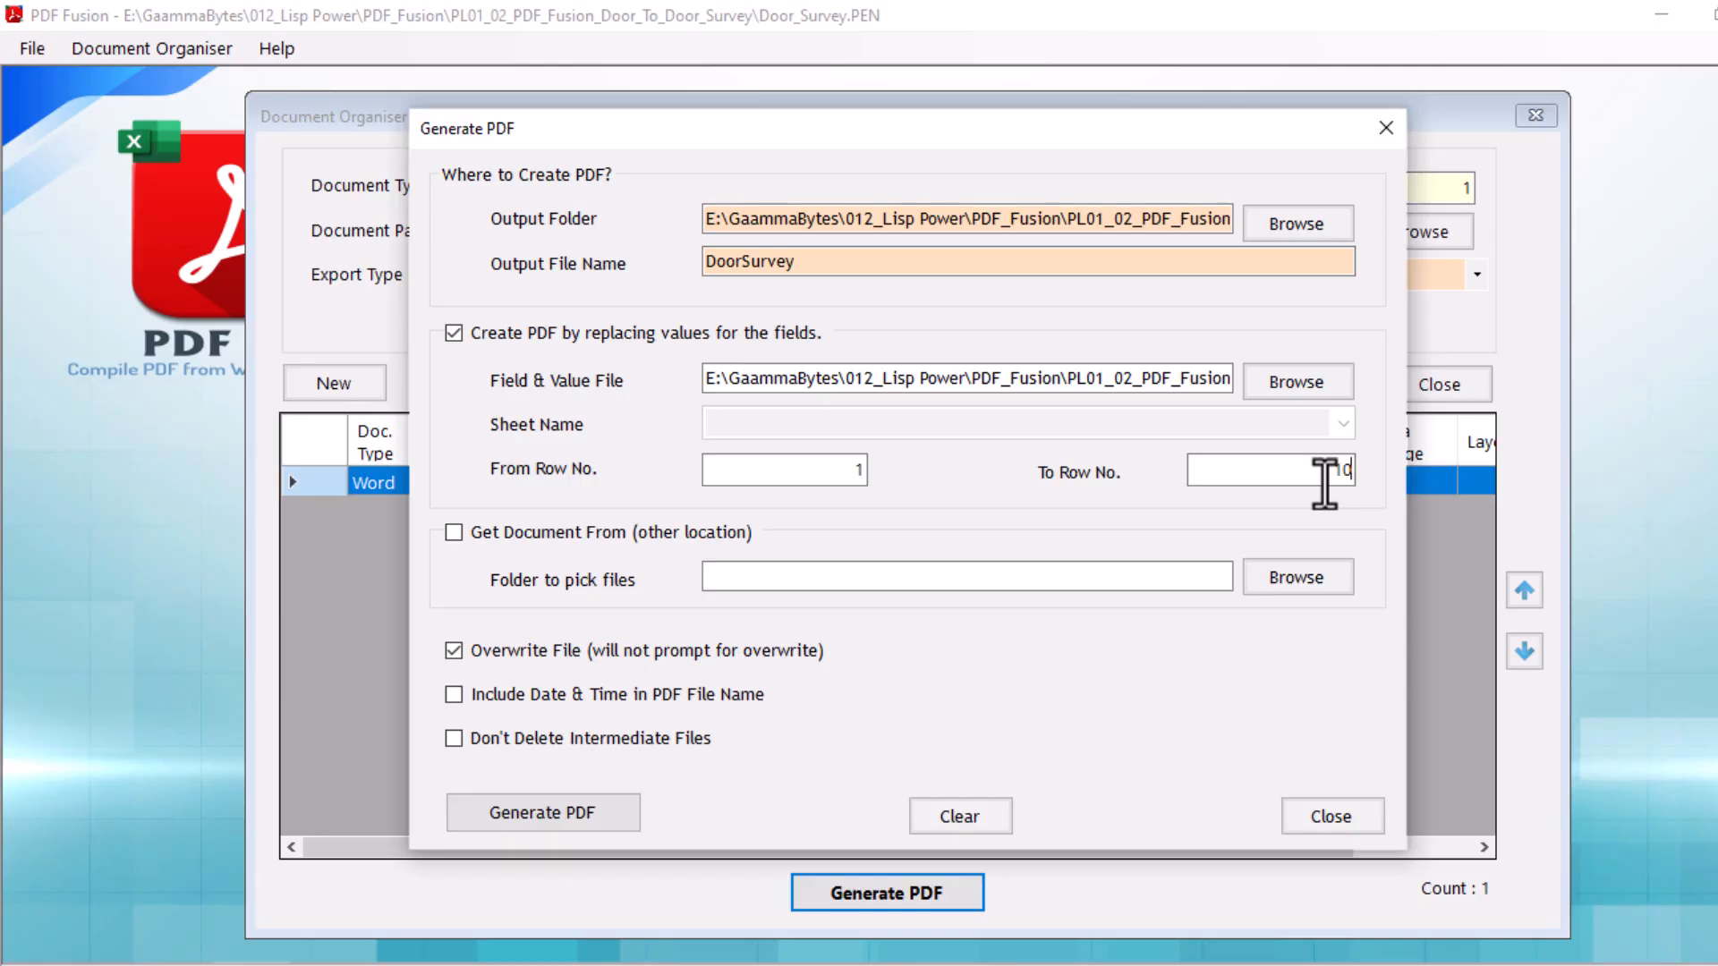
{"action": "left_click", "coordinate": [580, 818]}
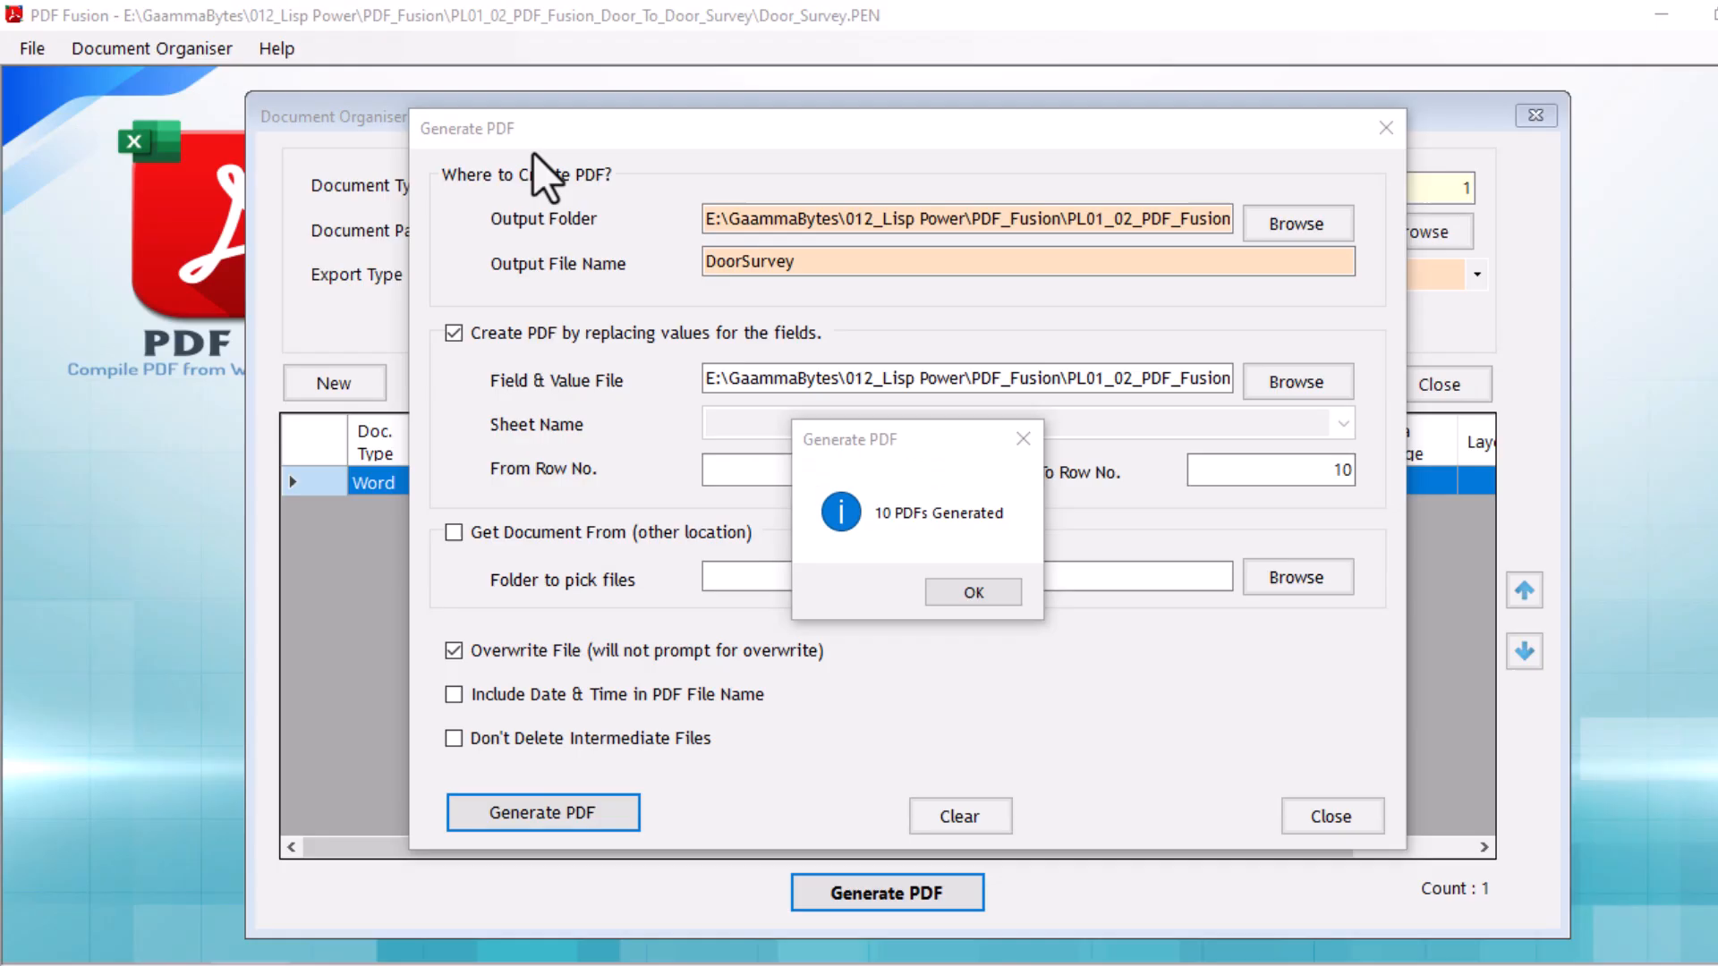
{"action": "left_click", "coordinate": [985, 595]}
{"action": "left_click", "coordinate": [1566, 123]}
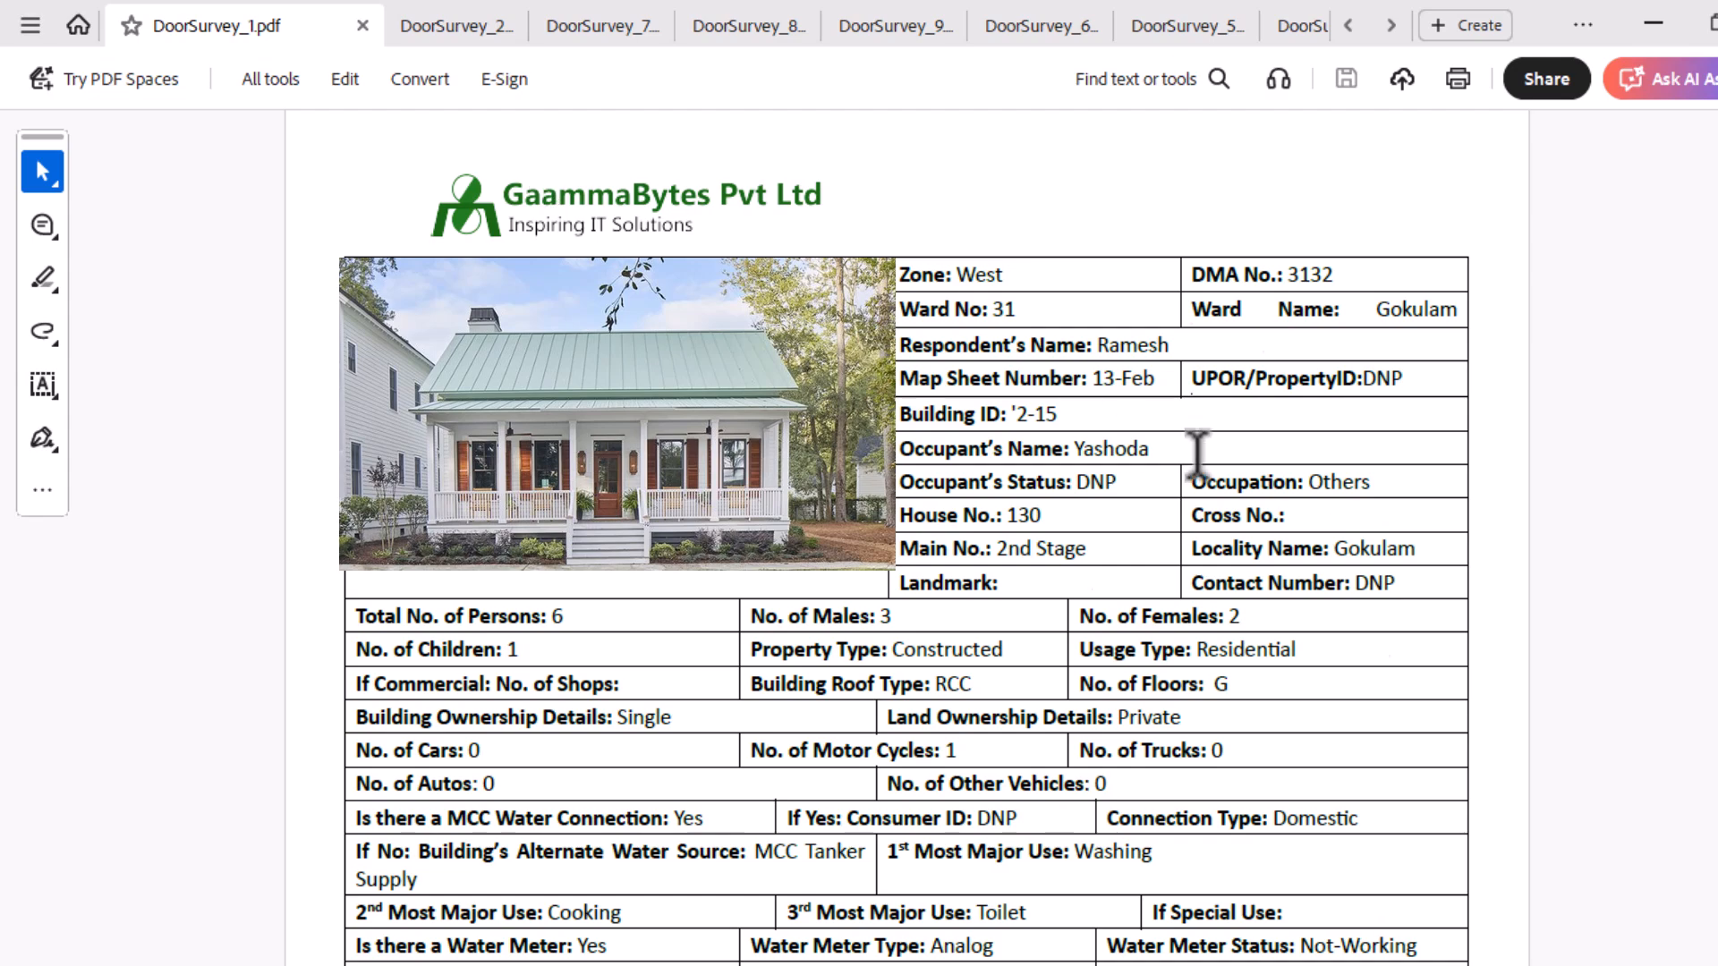
Review the filled survey fields in DoorSurvey_1.pdf and DoorSurvey_2.pdf from start to end, and switch to DoorSurvey_7.
{"action": "scroll", "coordinate": [1197, 452], "scroll_direction": "down", "scroll_amount": 5}
{"action": "scroll", "coordinate": [1164, 385], "scroll_direction": "down", "scroll_amount": 2}
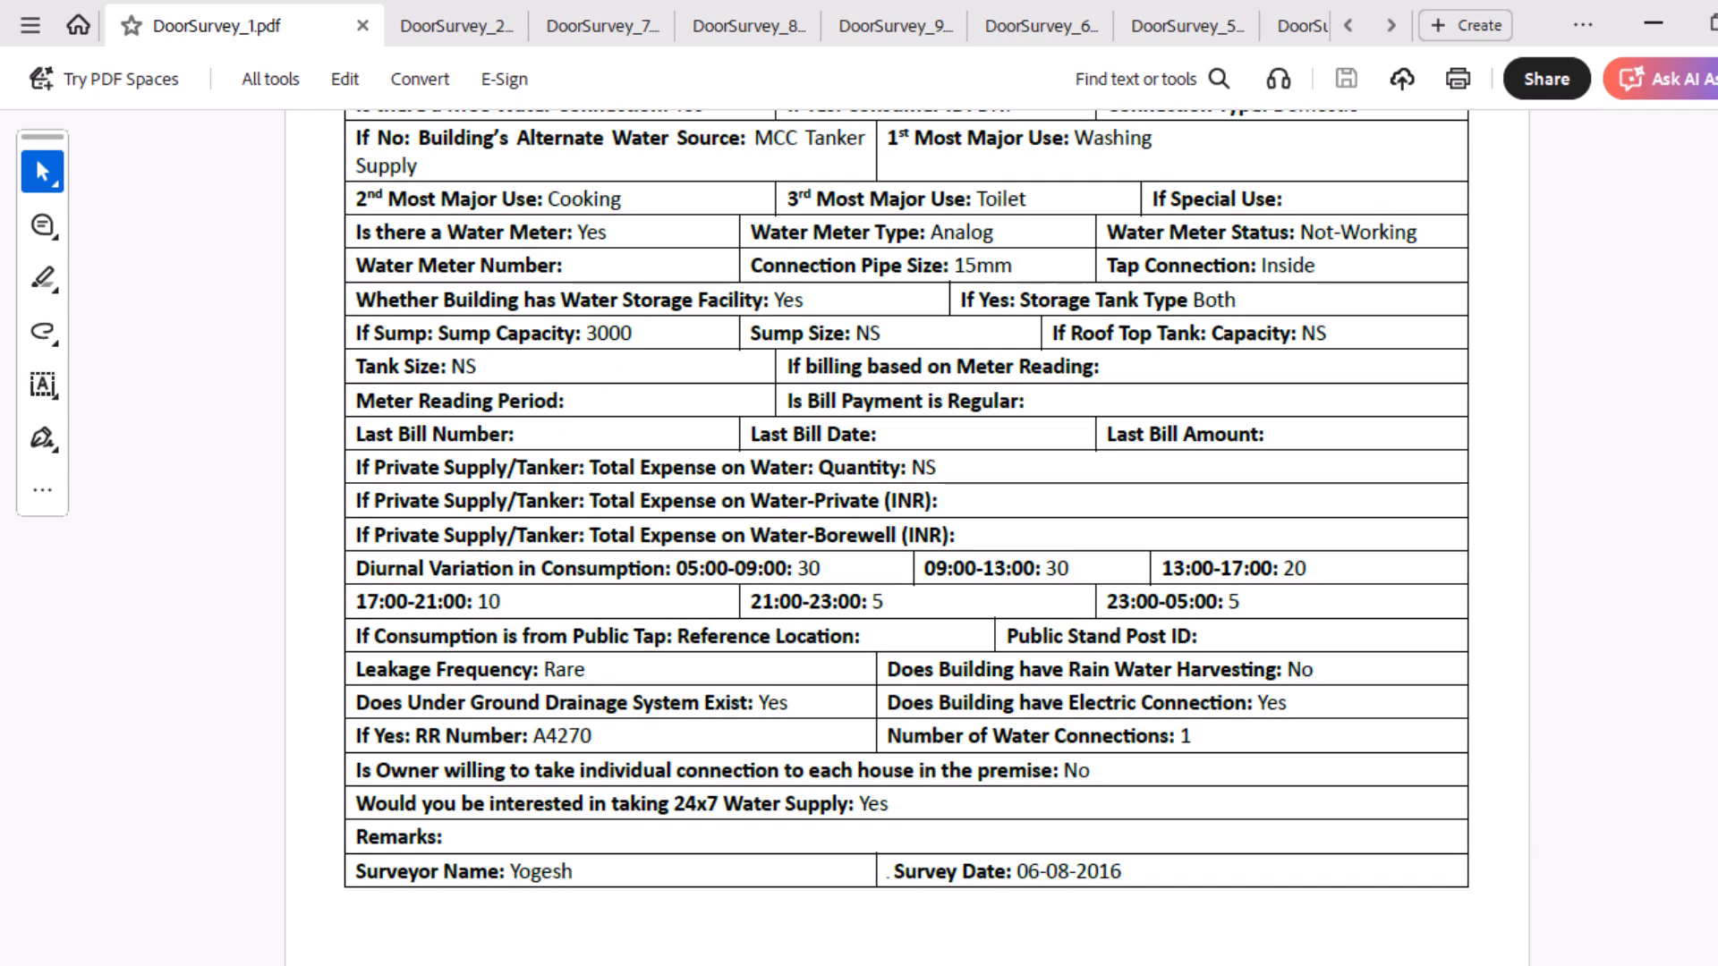
{"action": "left_click", "coordinate": [437, 29]}
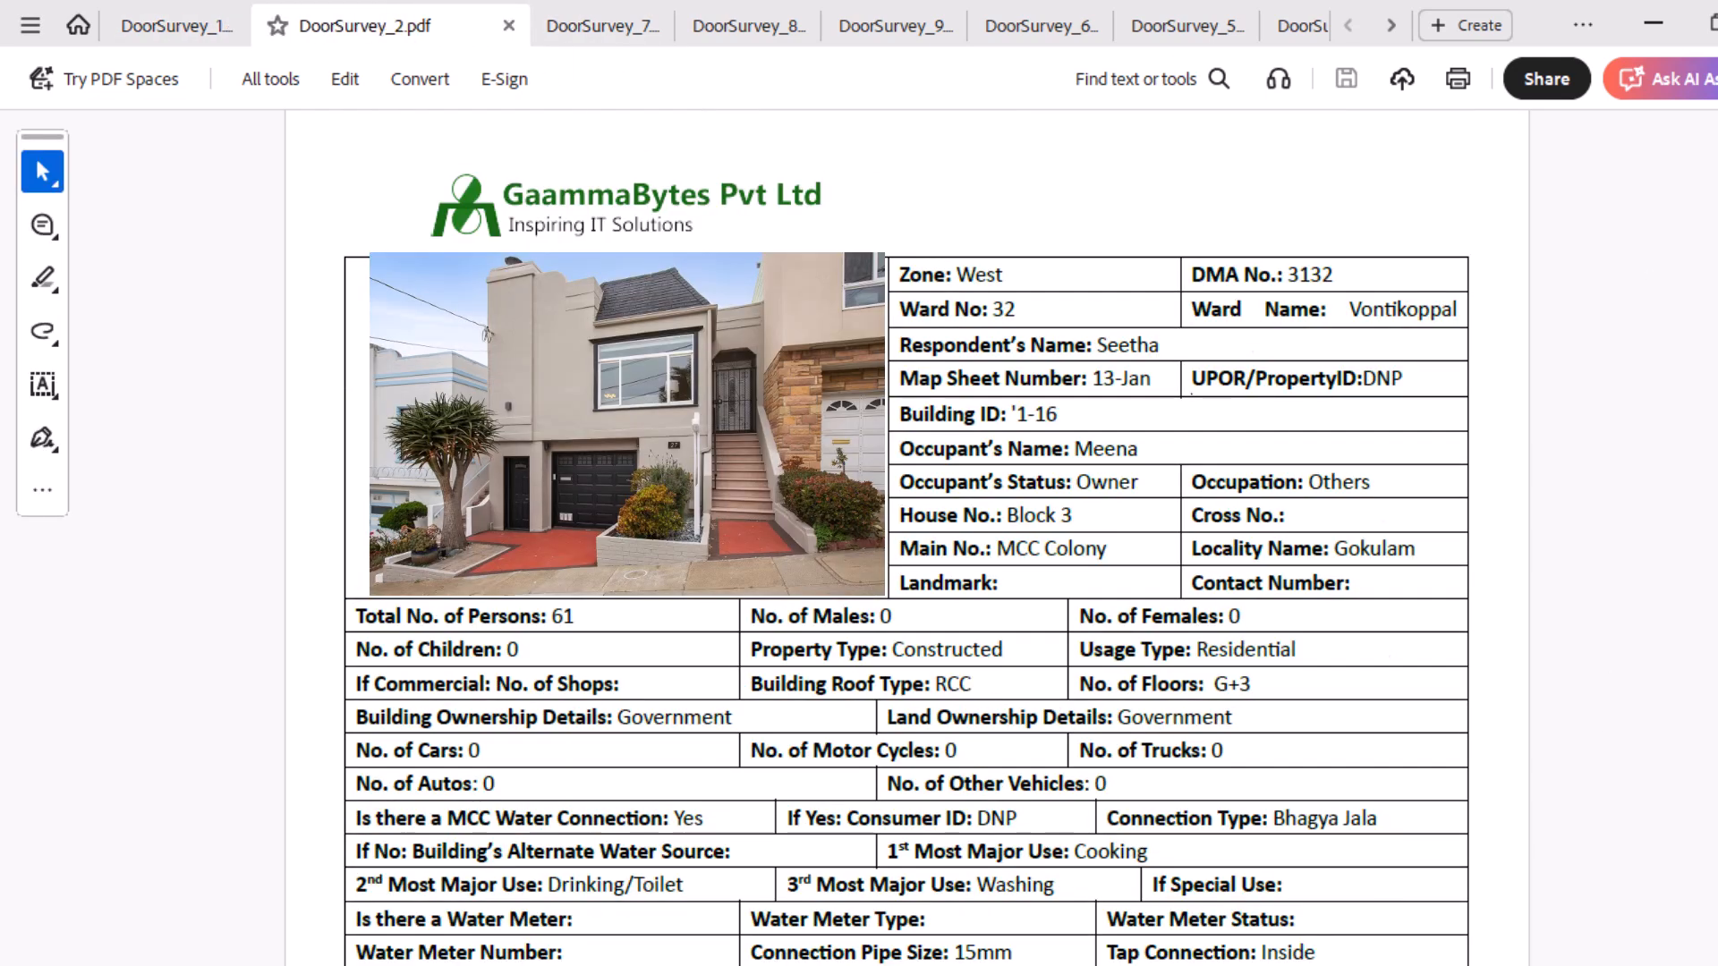
{"action": "scroll", "coordinate": [906, 537], "scroll_direction": "down", "scroll_amount": 7}
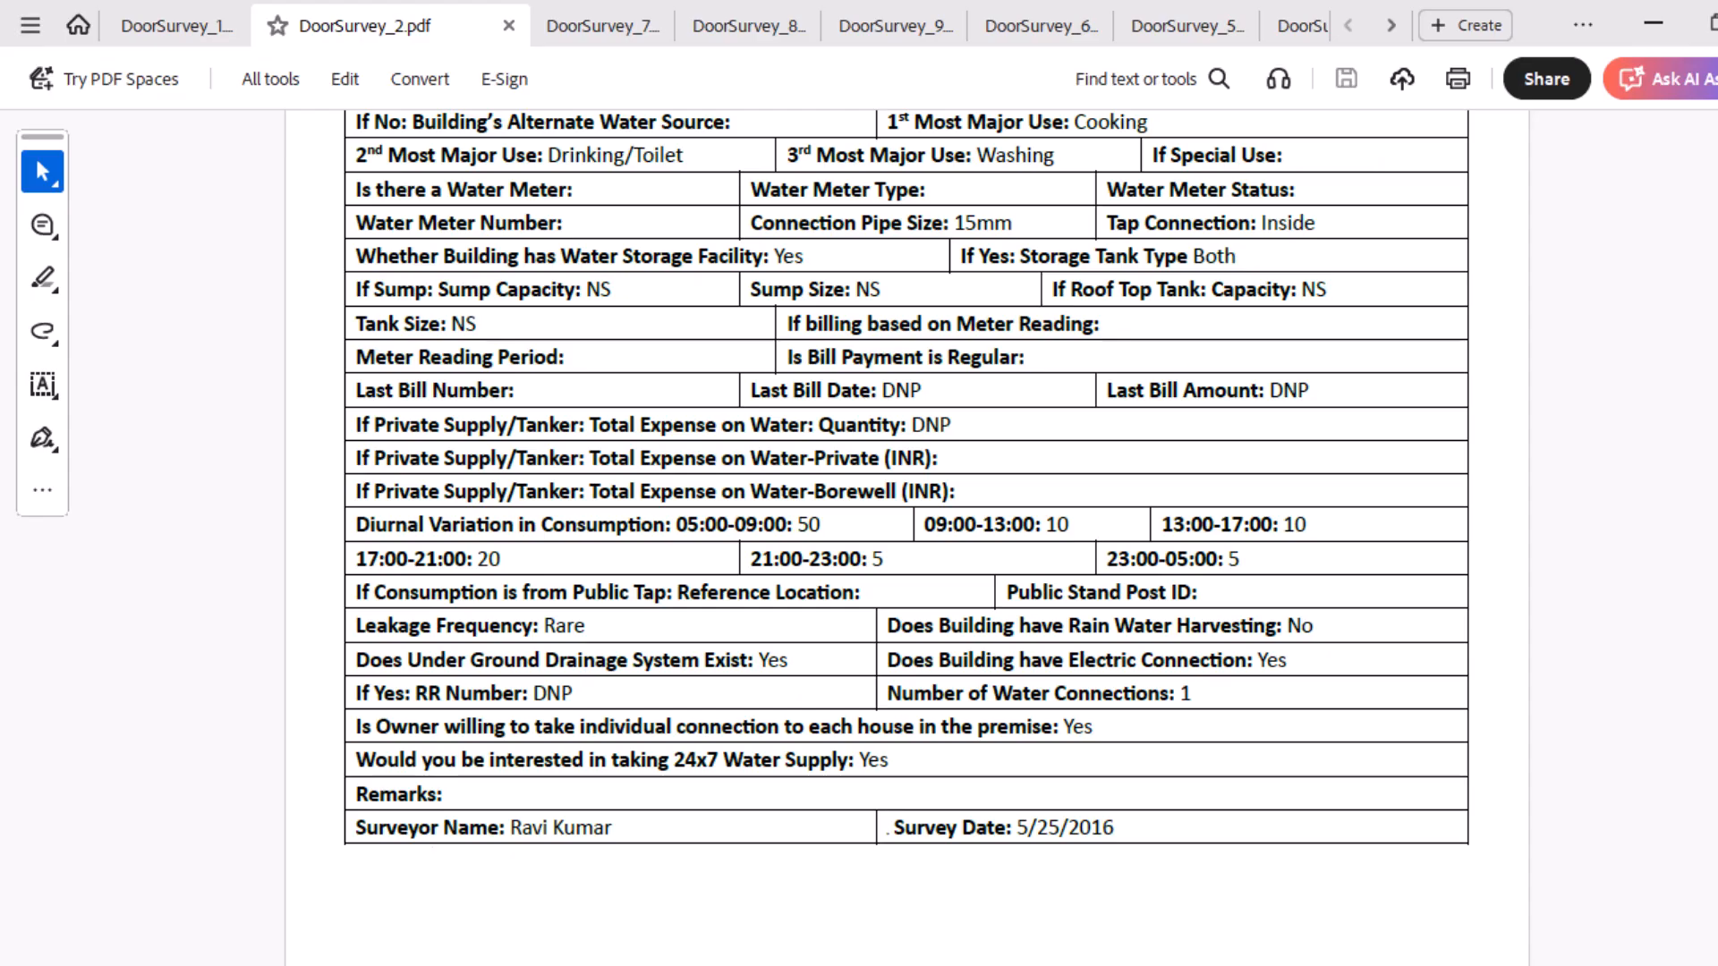
{"action": "left_click", "coordinate": [628, 29]}
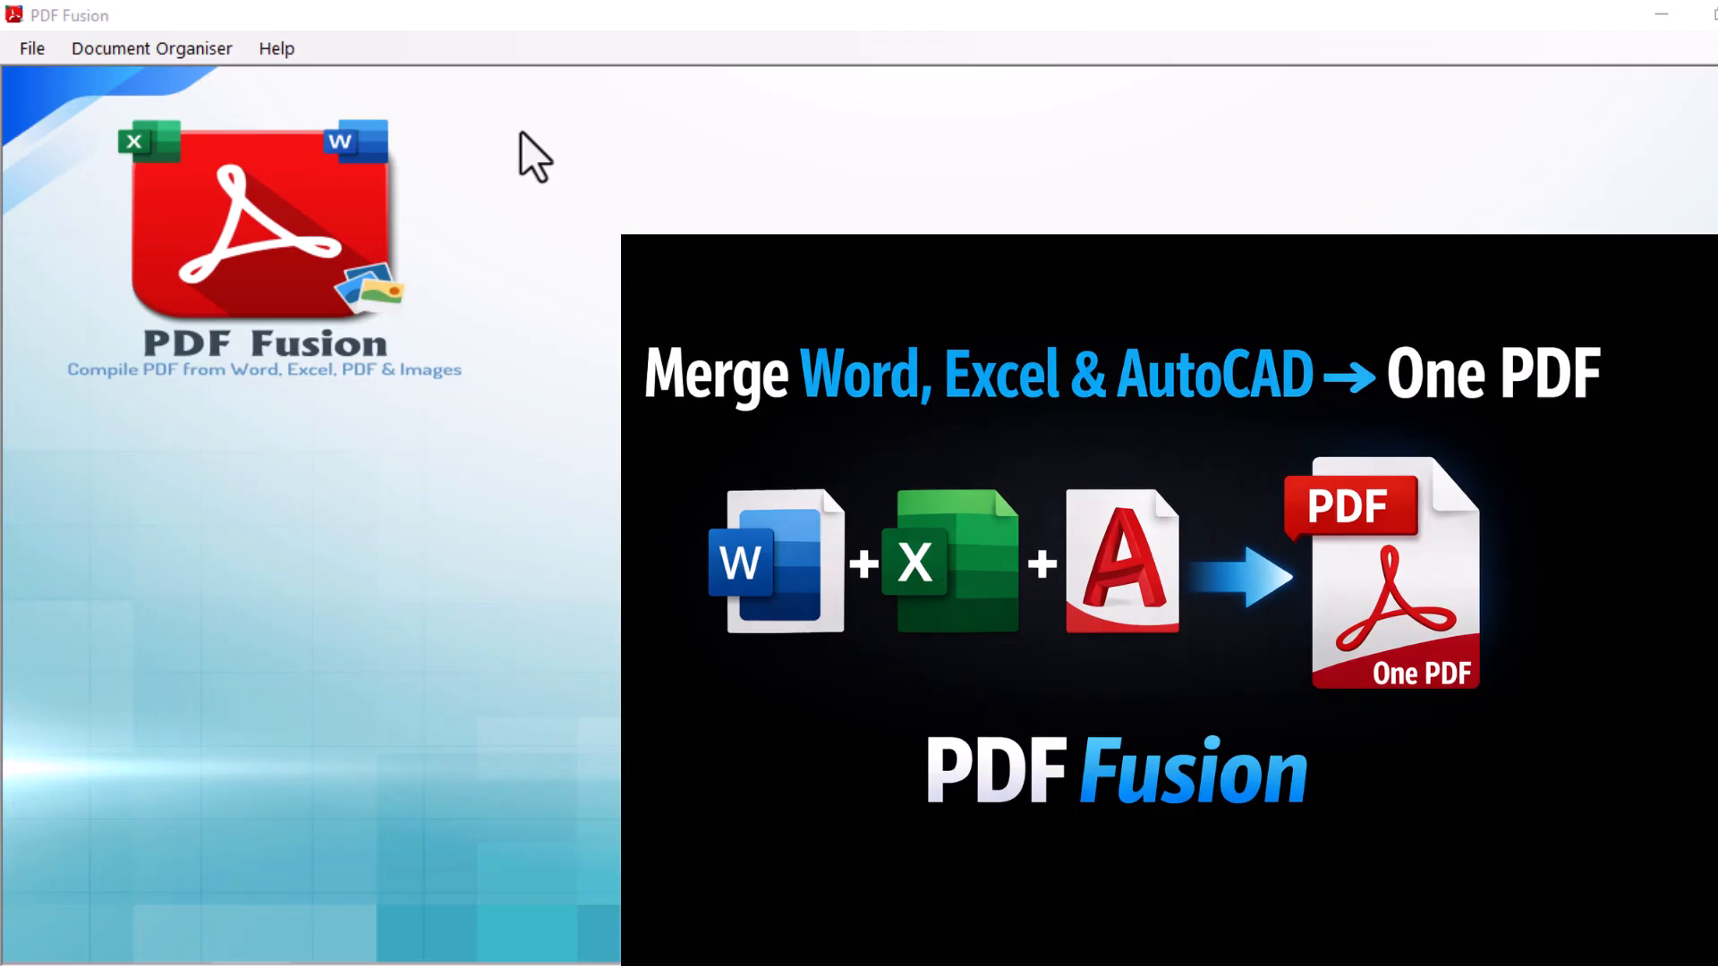